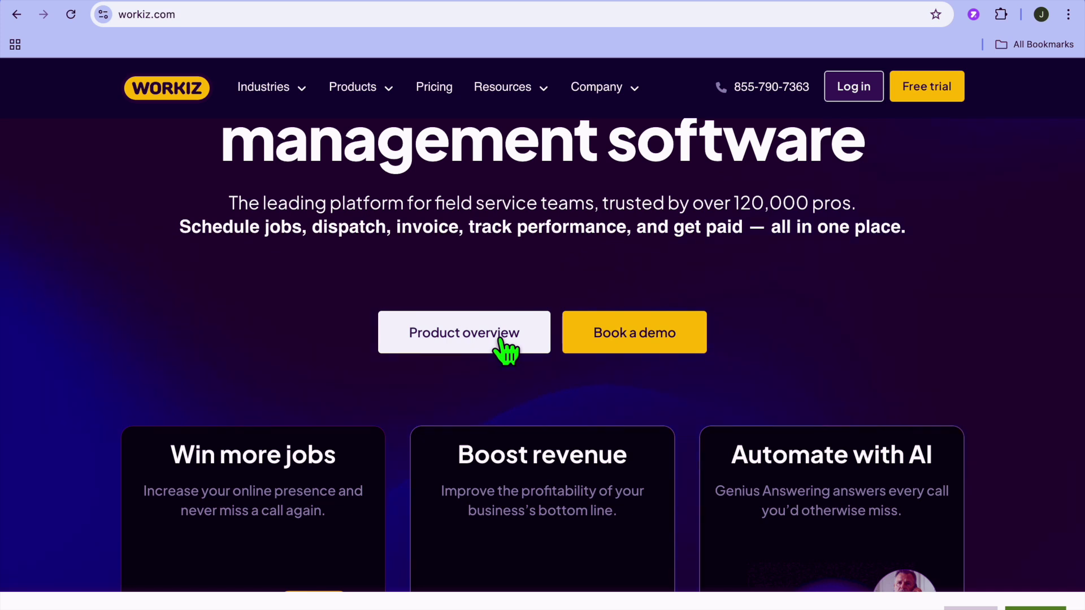
# - Scroll down the workiz.com homepage through its job, revenue and AI feature highlights
pyautogui.scroll(-1, 501, 341)
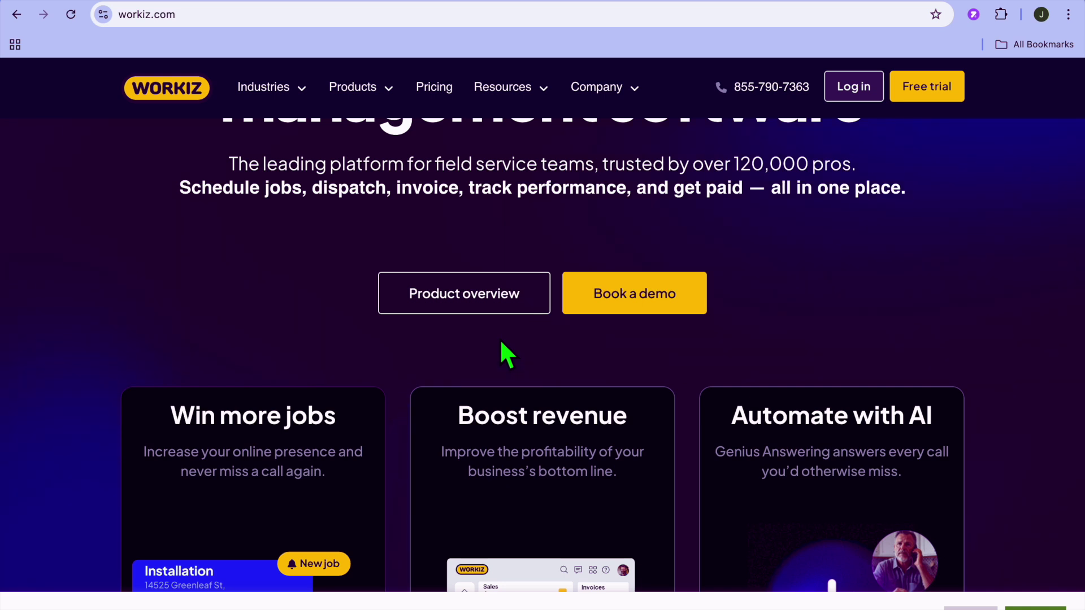
pyautogui.scroll(-2, 501, 342)
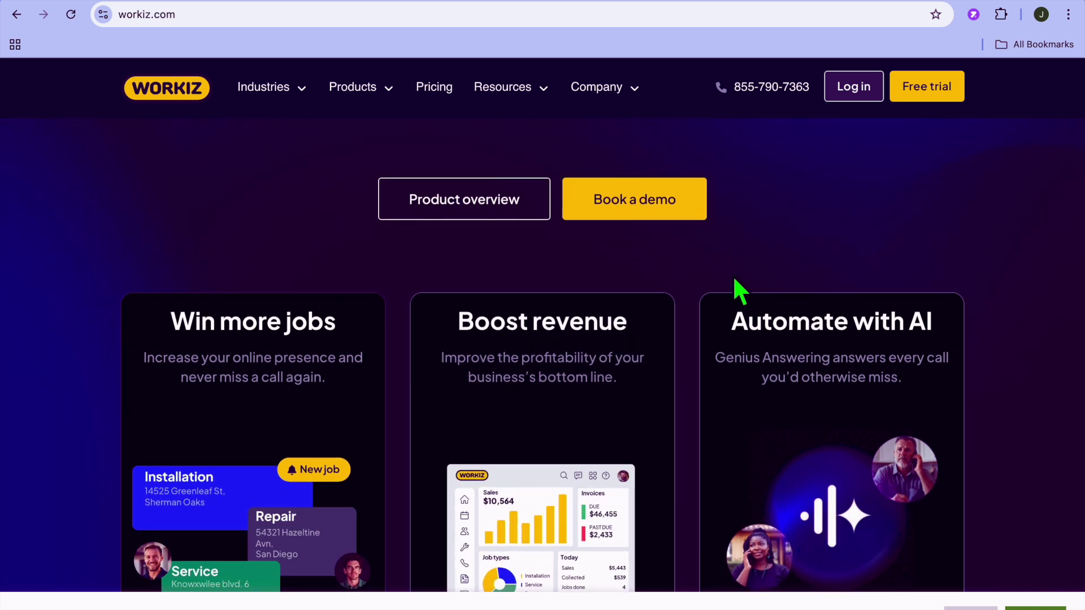
pyautogui.scroll(-1, 734, 291)
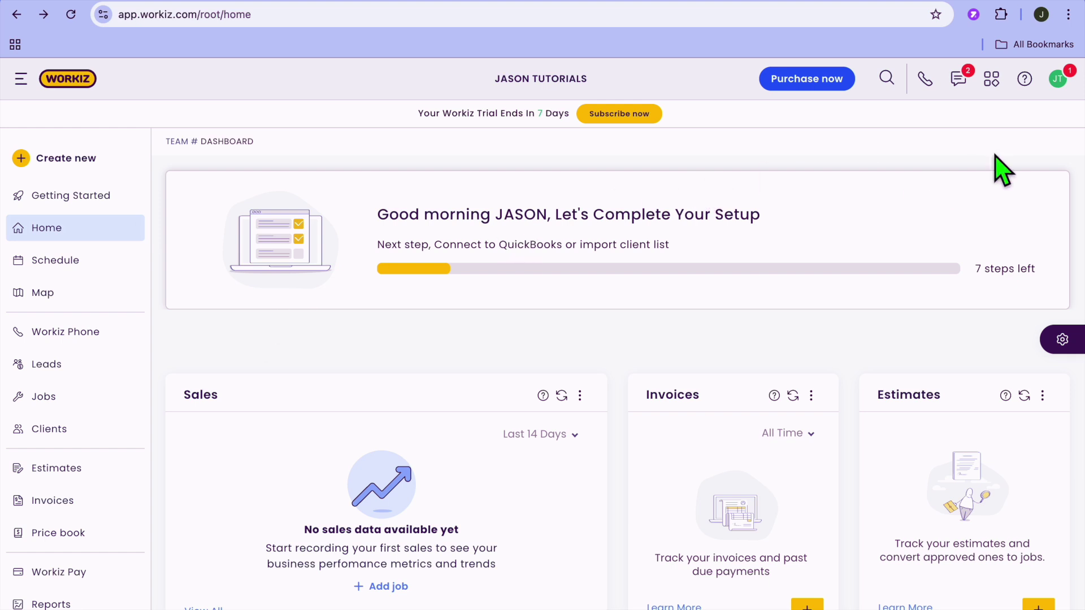
# - Choose Manage team from the avatar's account menu to reach the Team page
pyautogui.click(1058, 80)
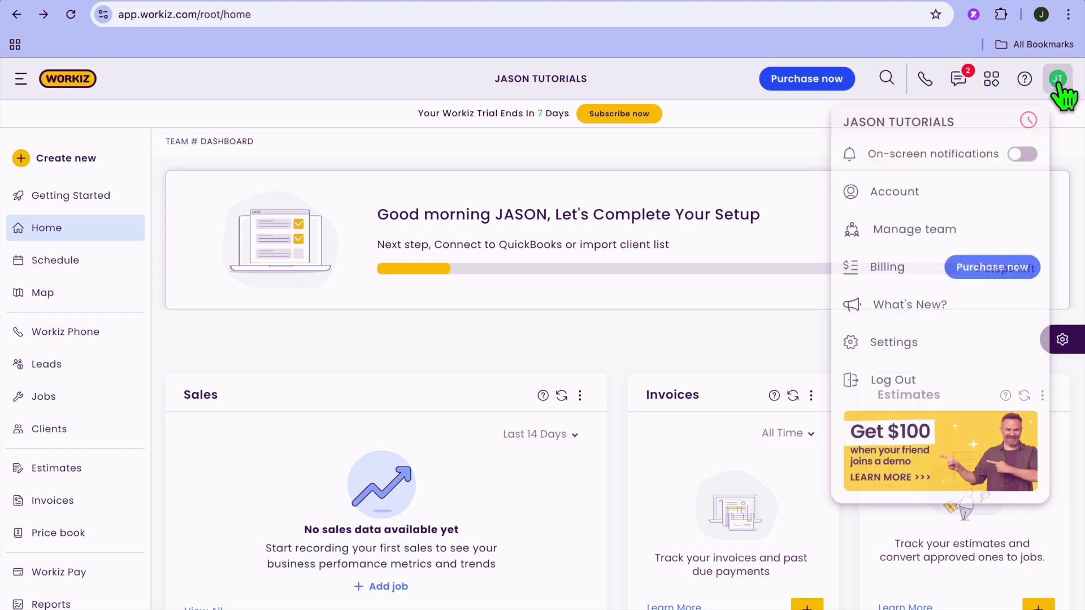
pyautogui.click(999, 232)
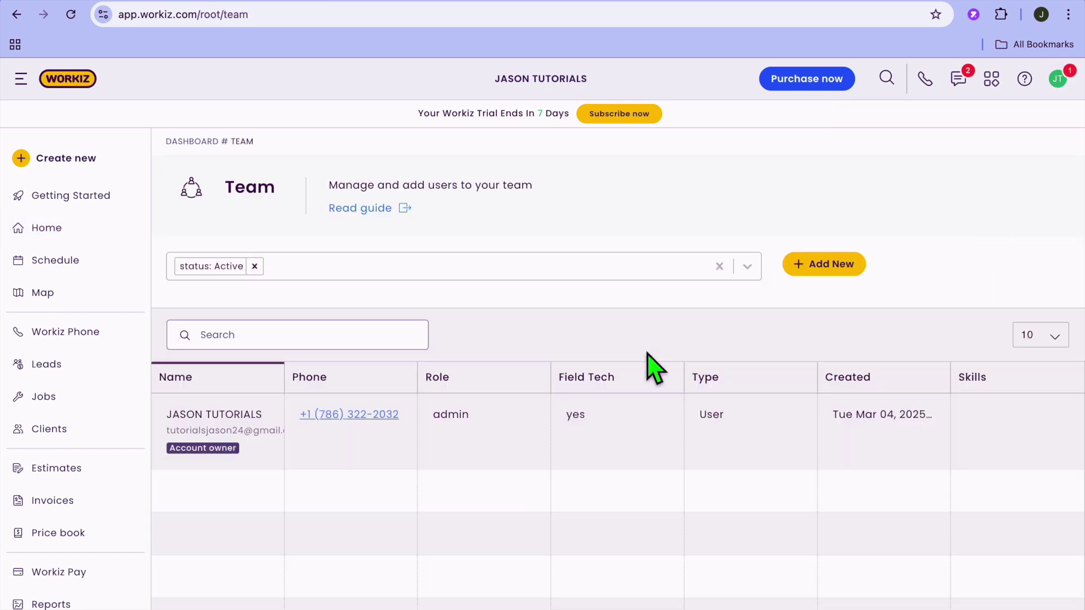
# - Preview and close the Add team member panel, then go to the Jobs list
pyautogui.click(830, 265)
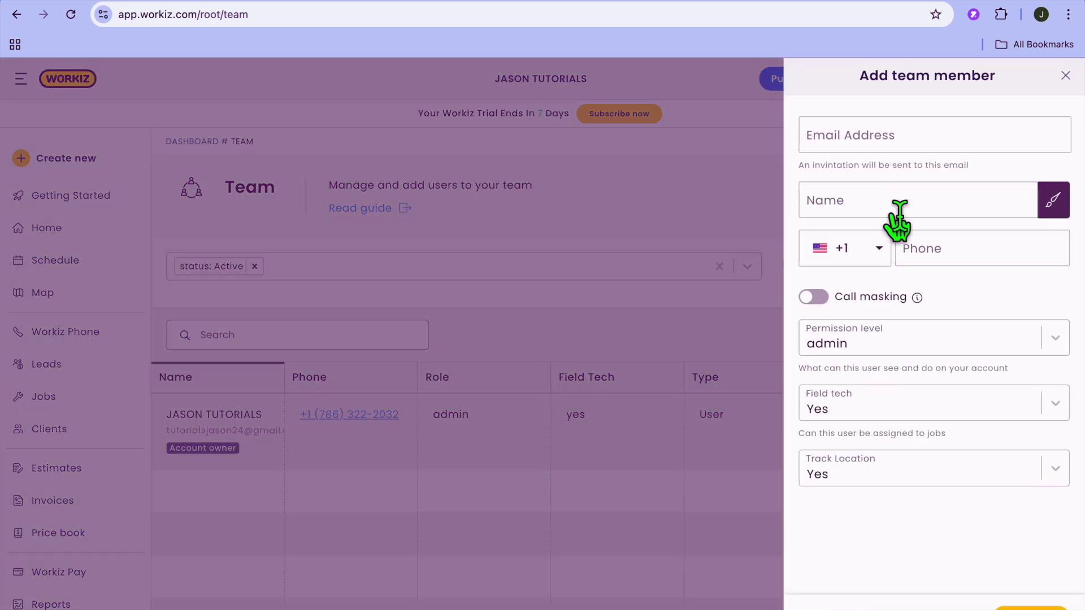
pyautogui.click(1066, 77)
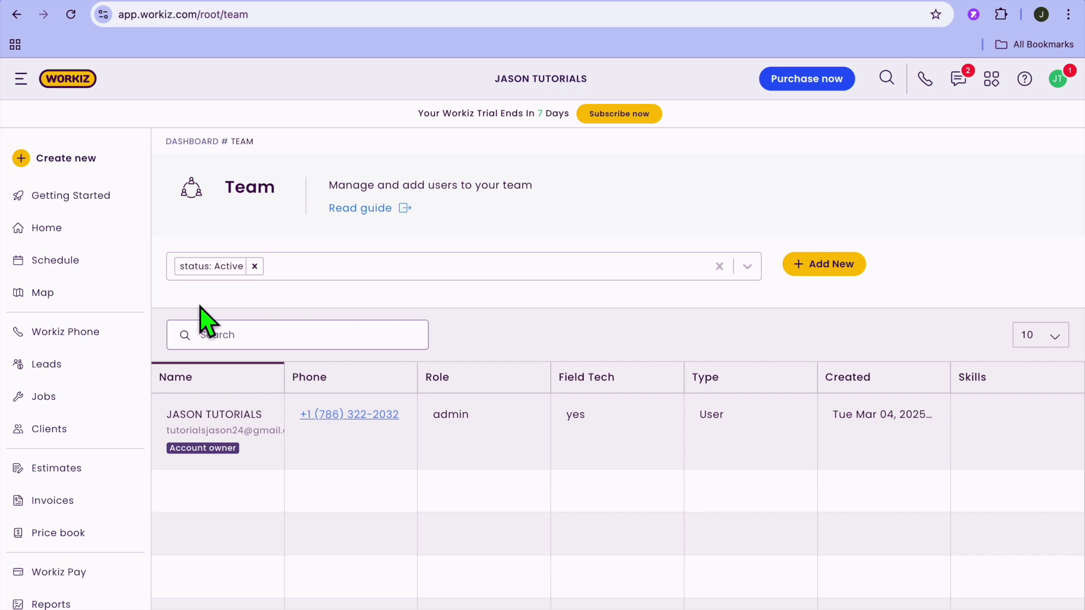
pyautogui.click(88, 404)
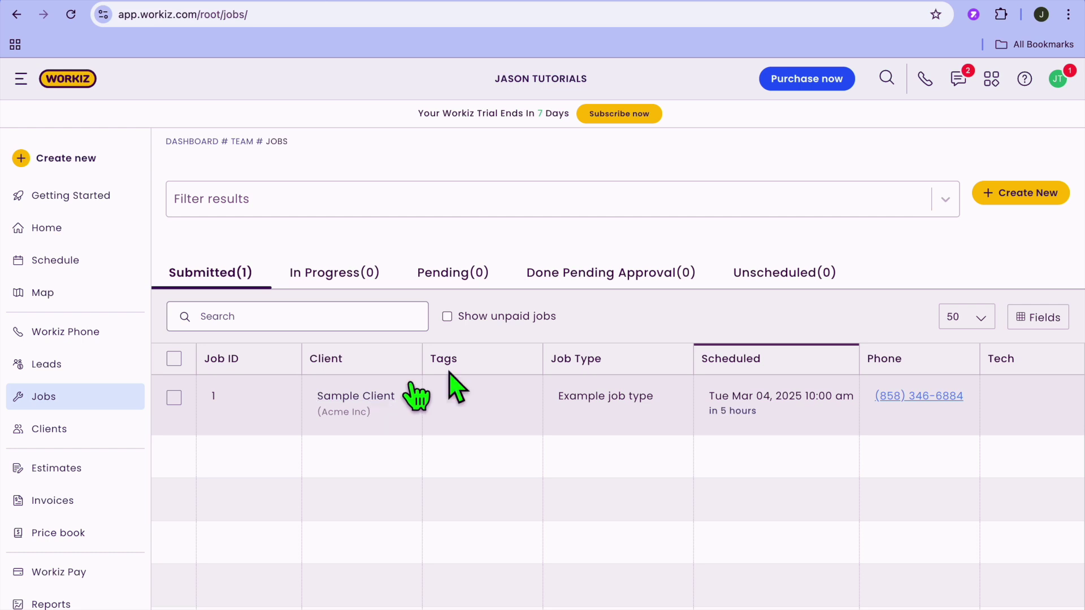
# - Start a new job and autofill its client and location from a saved address
pyautogui.click(1024, 194)
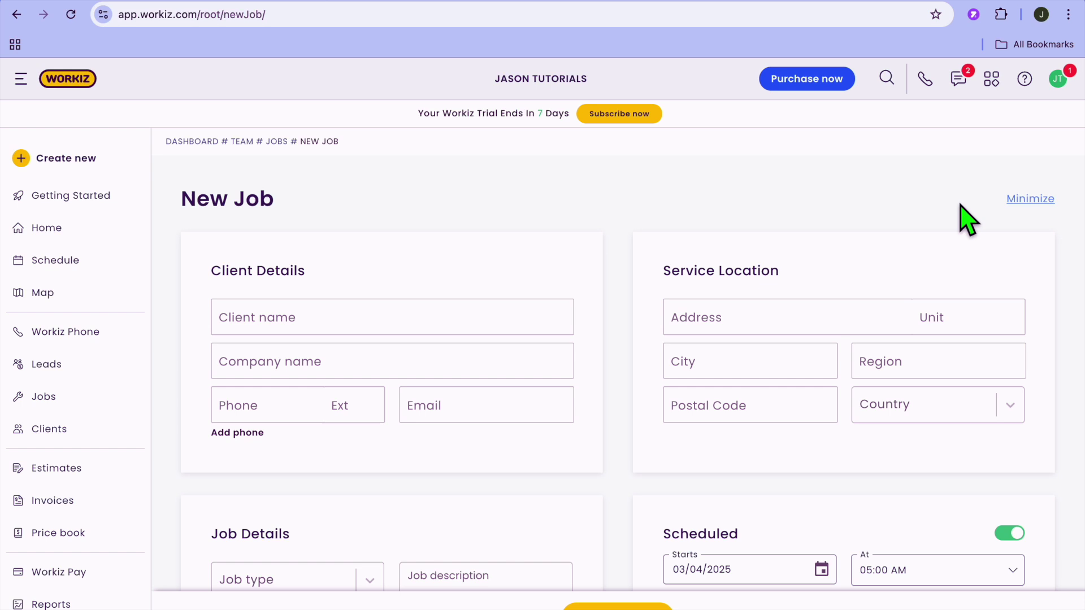
pyautogui.click(447, 330)
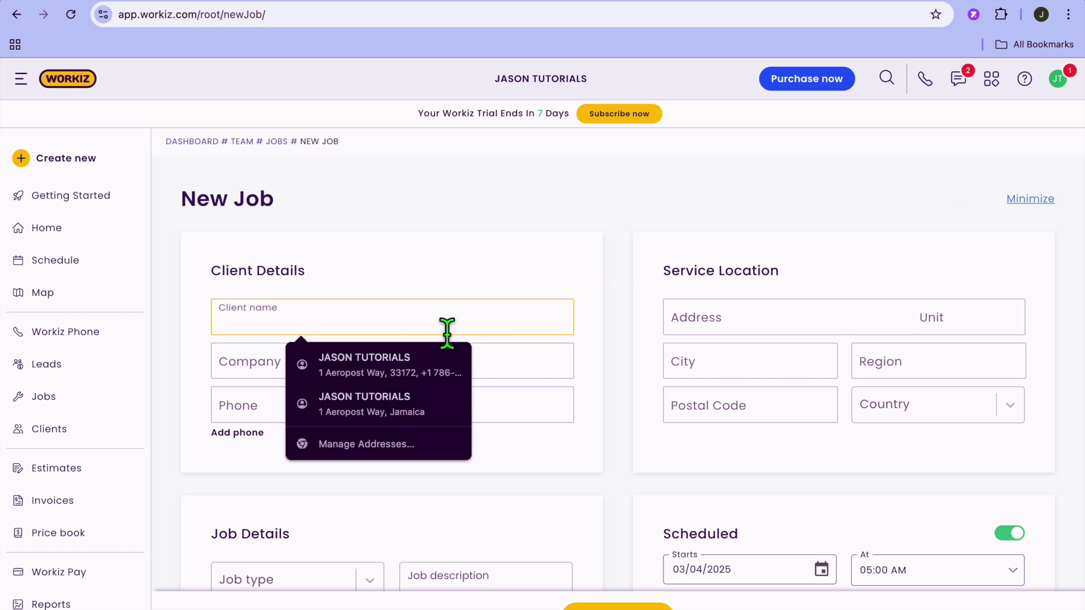
pyautogui.click(385, 374)
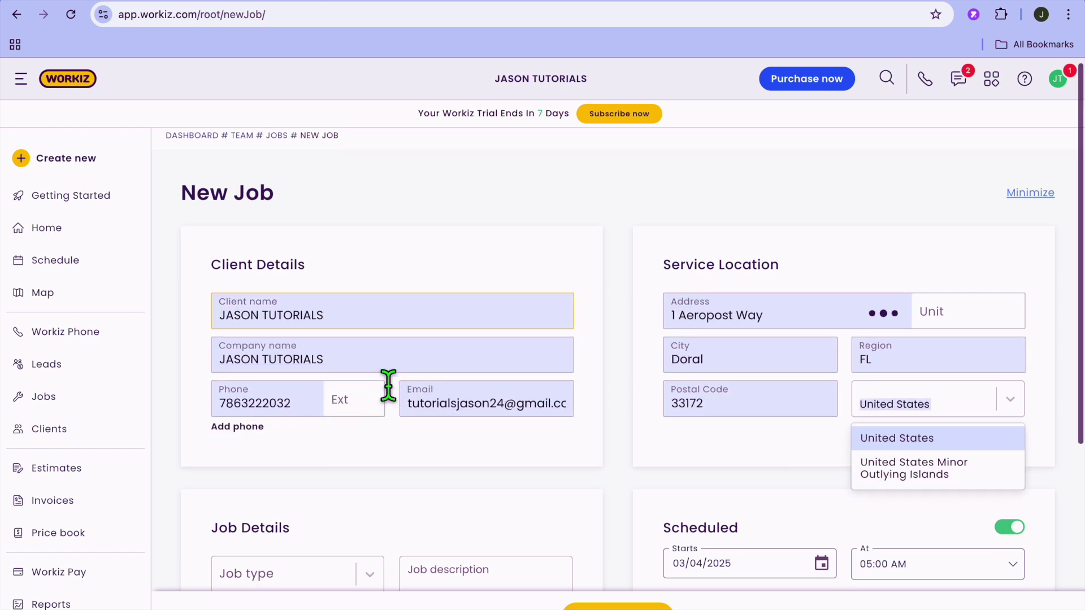
pyautogui.scroll(-3, 388, 388)
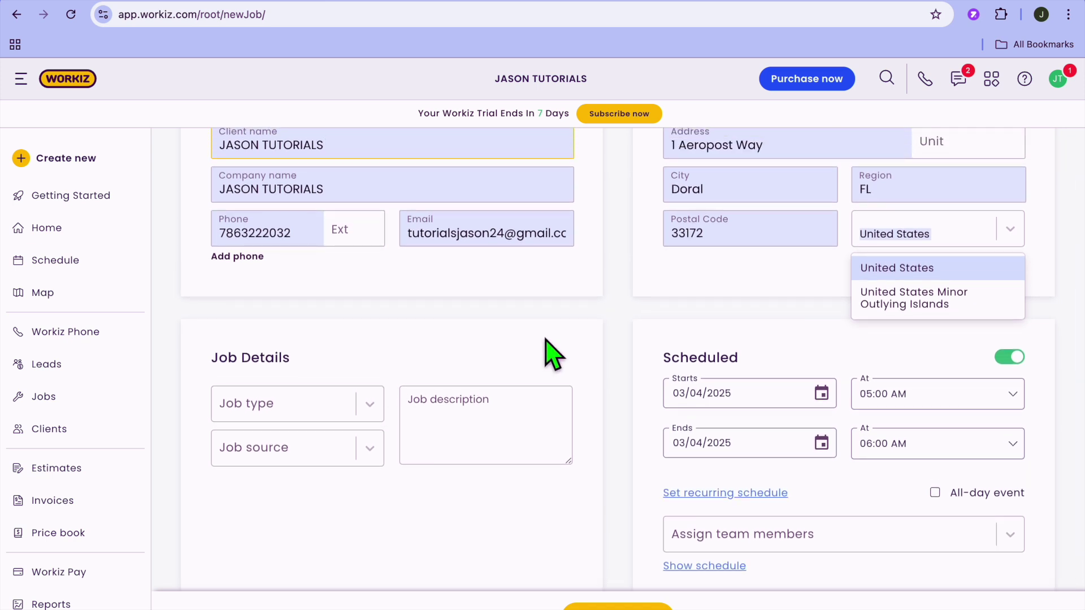
pyautogui.scroll(-3, 552, 354)
# - Set the job type to Example job type and schedule it to start March 6, 2025
pyautogui.click(314, 285)
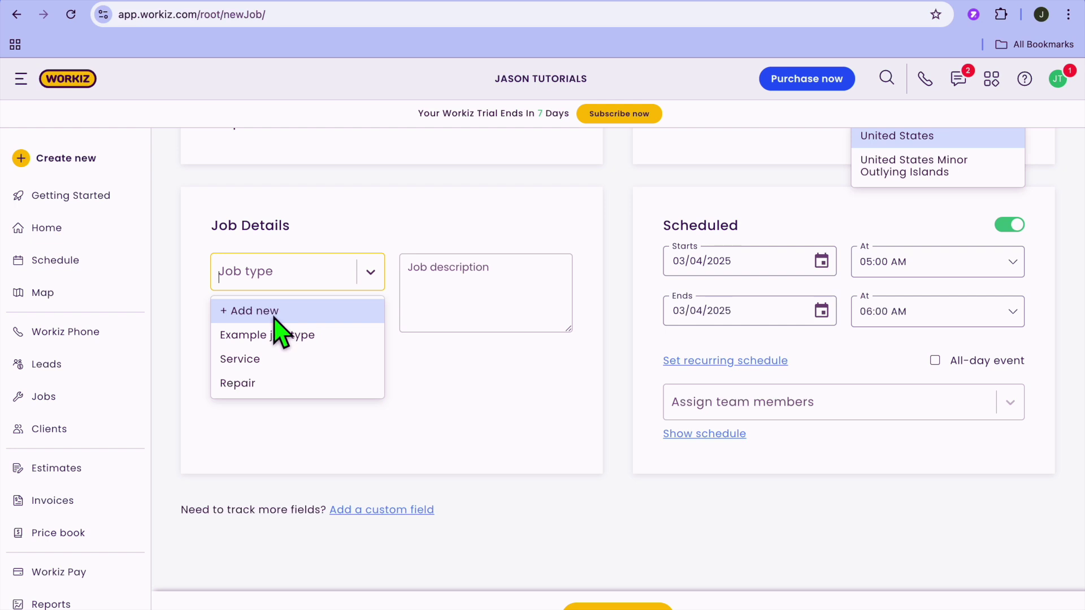
pyautogui.click(300, 335)
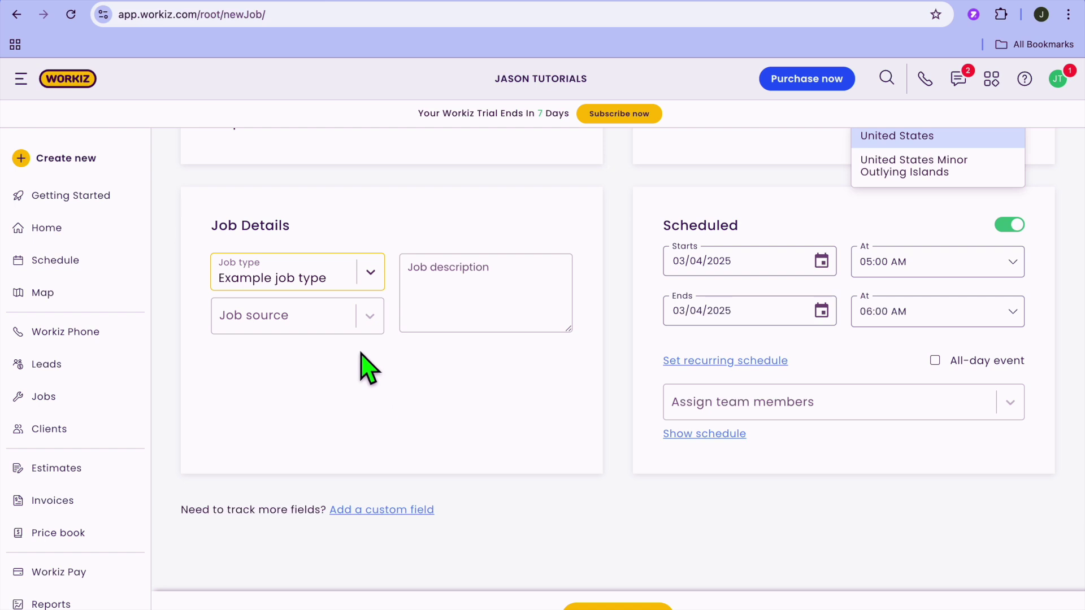
pyautogui.click(370, 317)
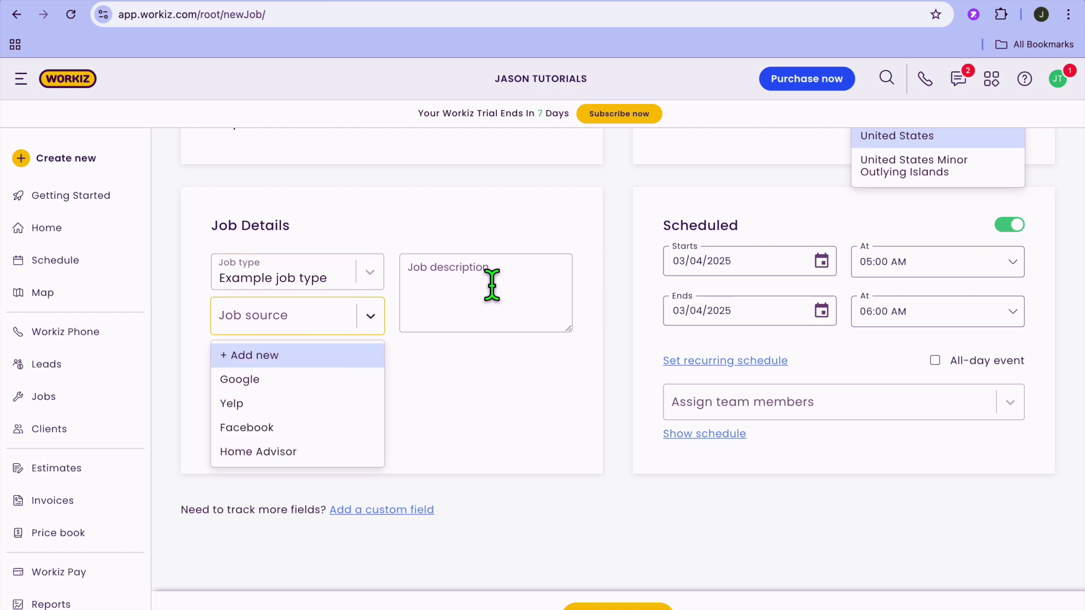
pyautogui.click(479, 387)
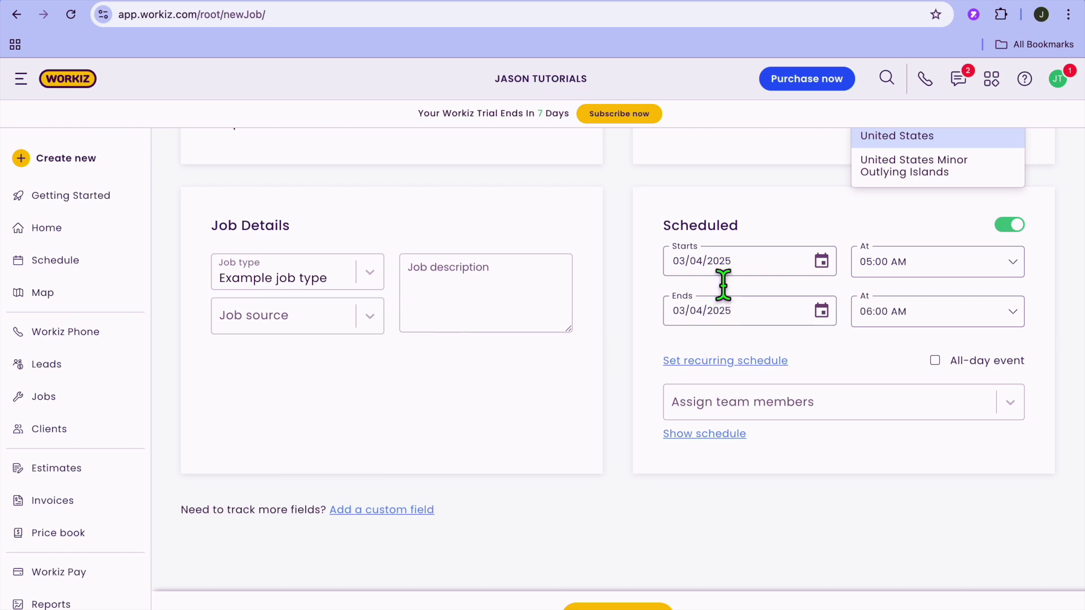
pyautogui.click(753, 264)
pyautogui.click(824, 270)
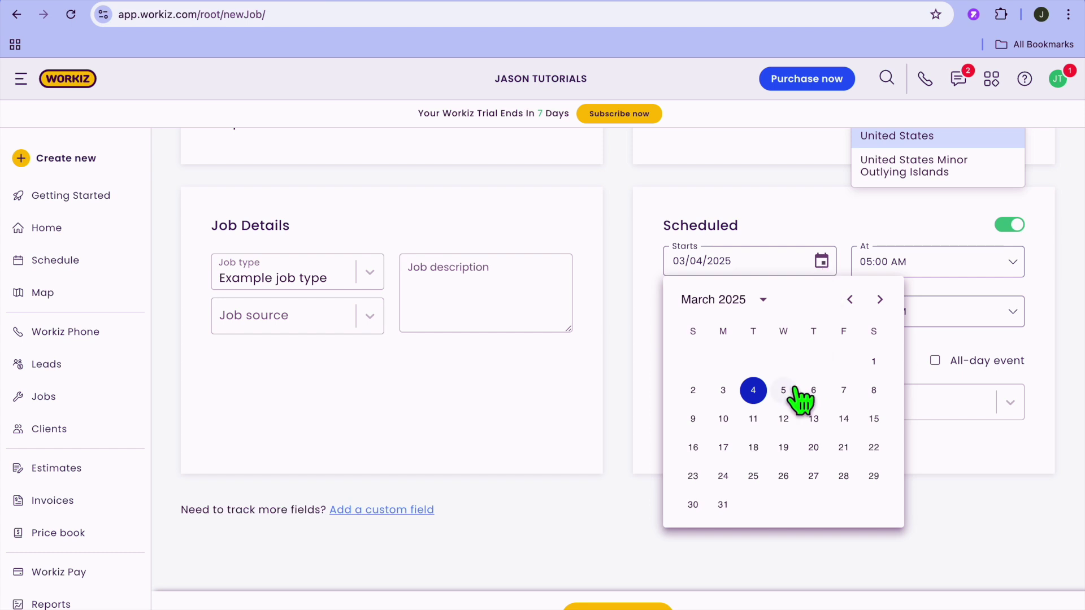
pyautogui.click(814, 390)
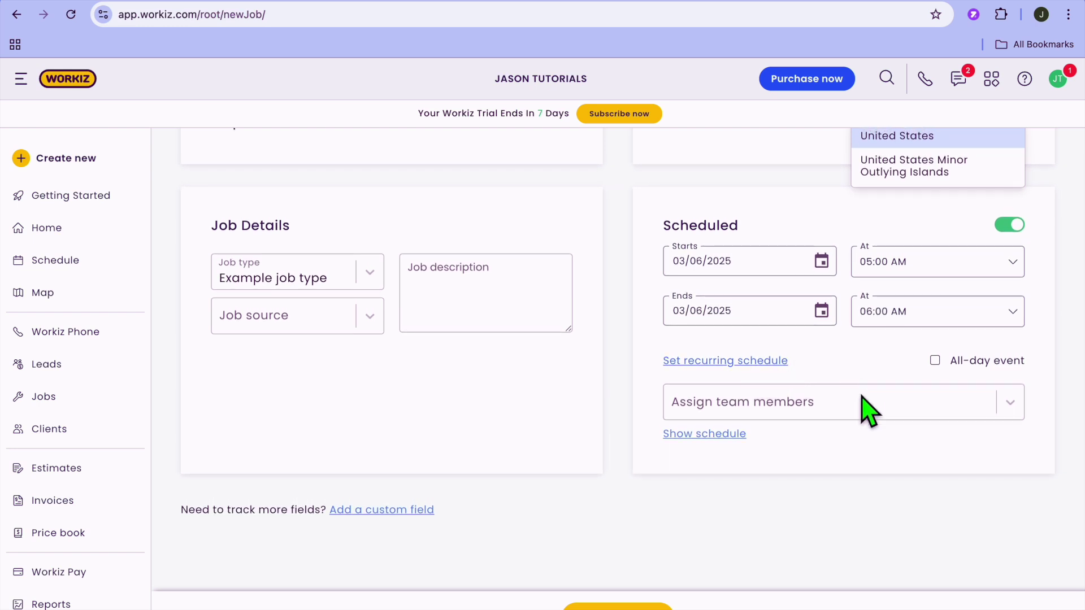
pyautogui.click(850, 407)
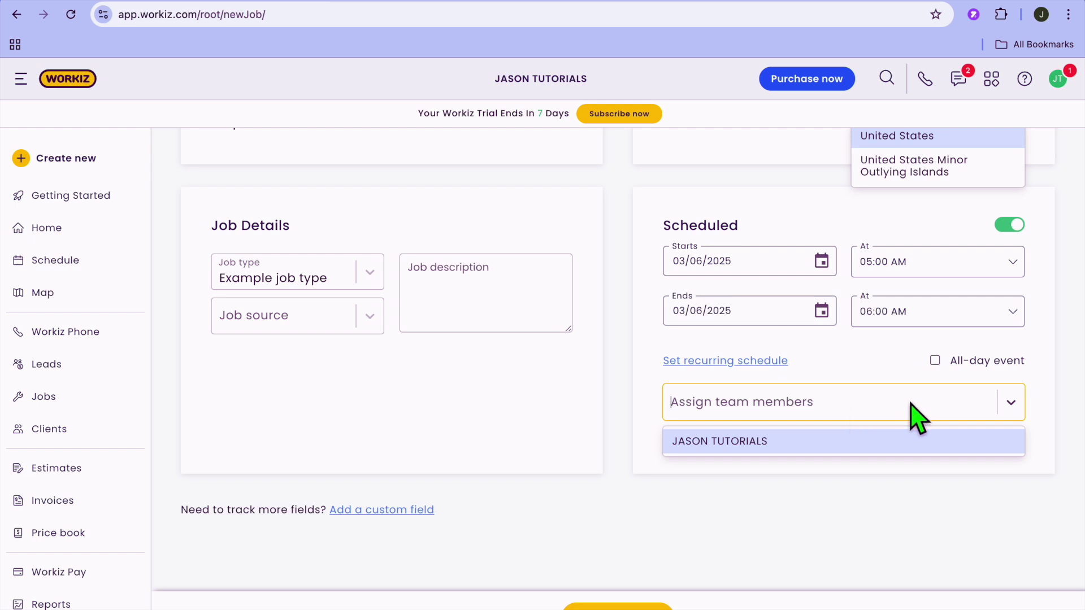
# - Save the job as Job #2, dismiss Chrome's address prompt, and open the Clients list
pyautogui.click(1062, 369)
pyautogui.scroll(6, 1067, 368)
pyautogui.scroll(-6, 1067, 368)
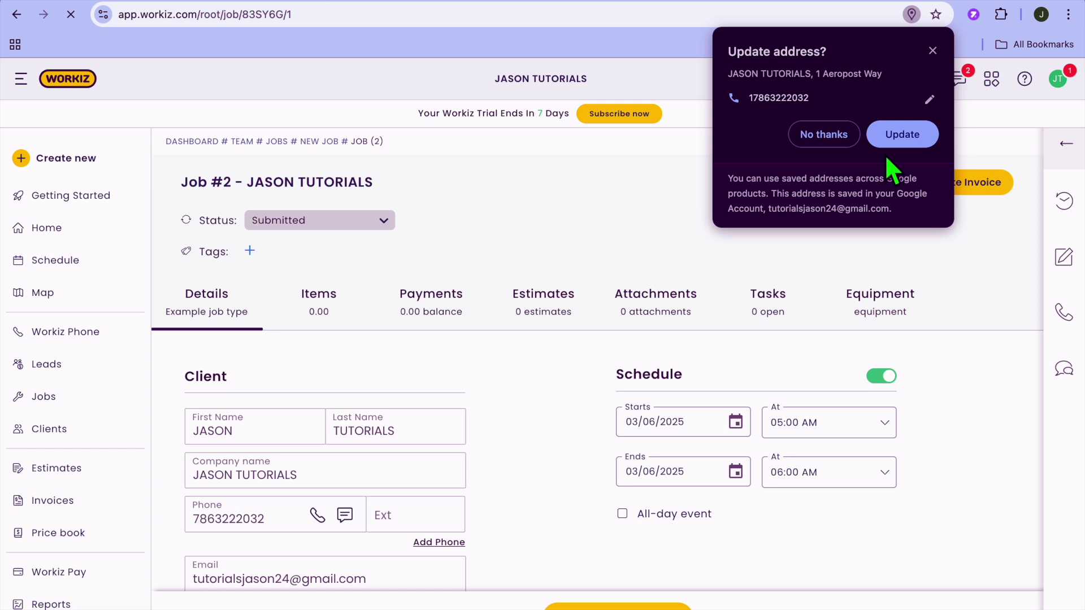
pyautogui.click(851, 141)
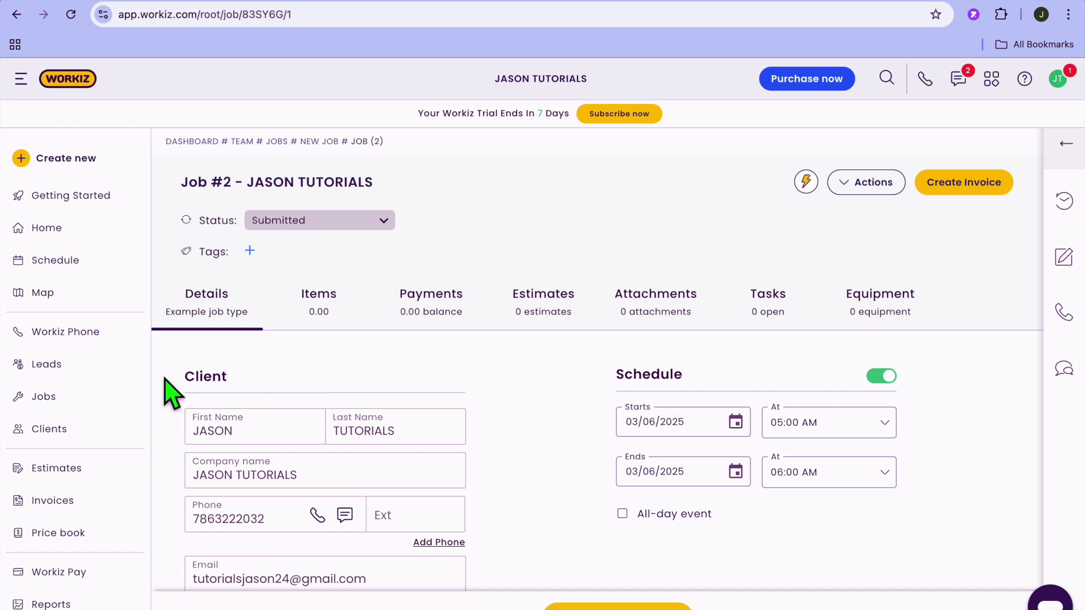
pyautogui.click(75, 439)
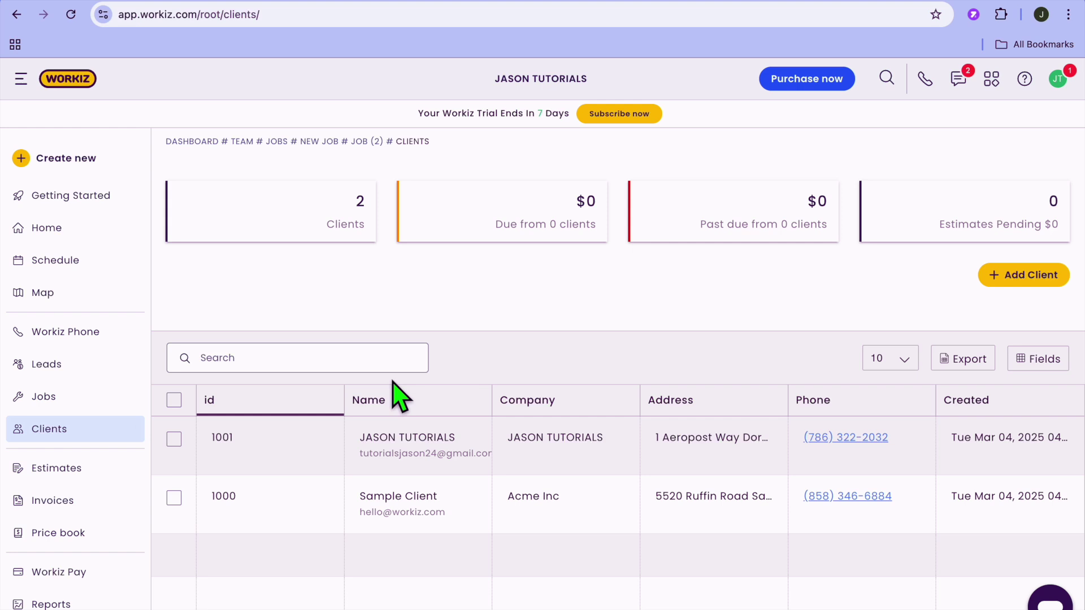
pyautogui.click(1020, 277)
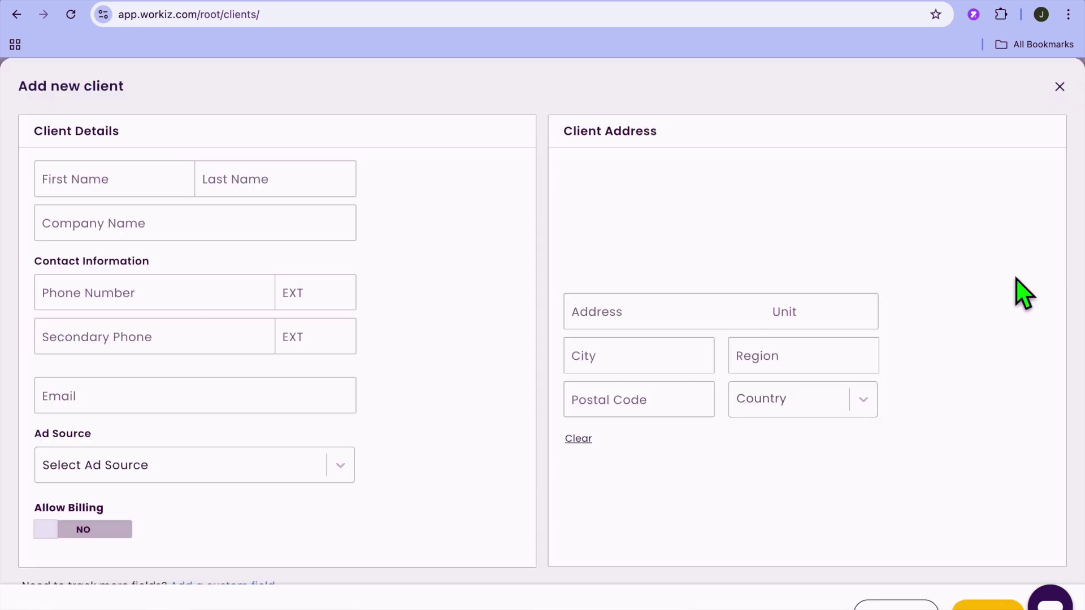
pyautogui.click(158, 190)
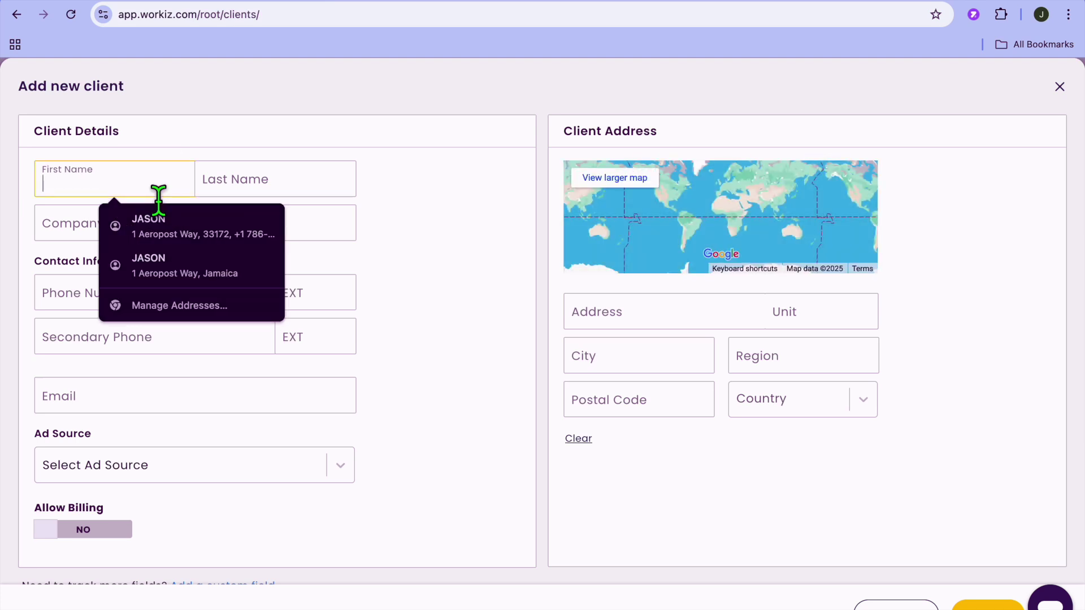
pyautogui.click(430, 252)
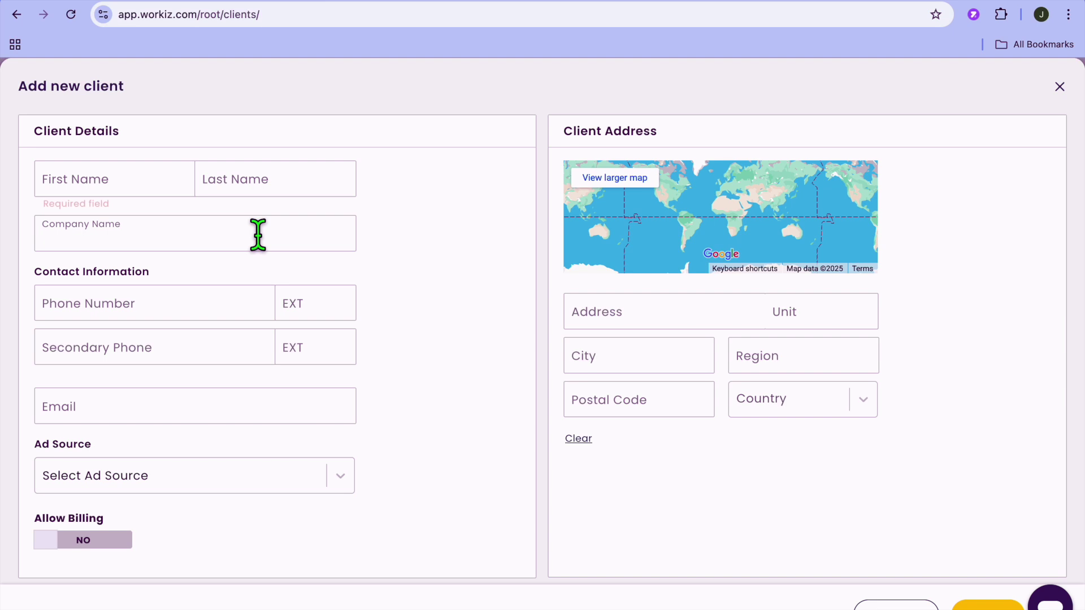
pyautogui.click(153, 339)
pyautogui.scroll(-1, 154, 335)
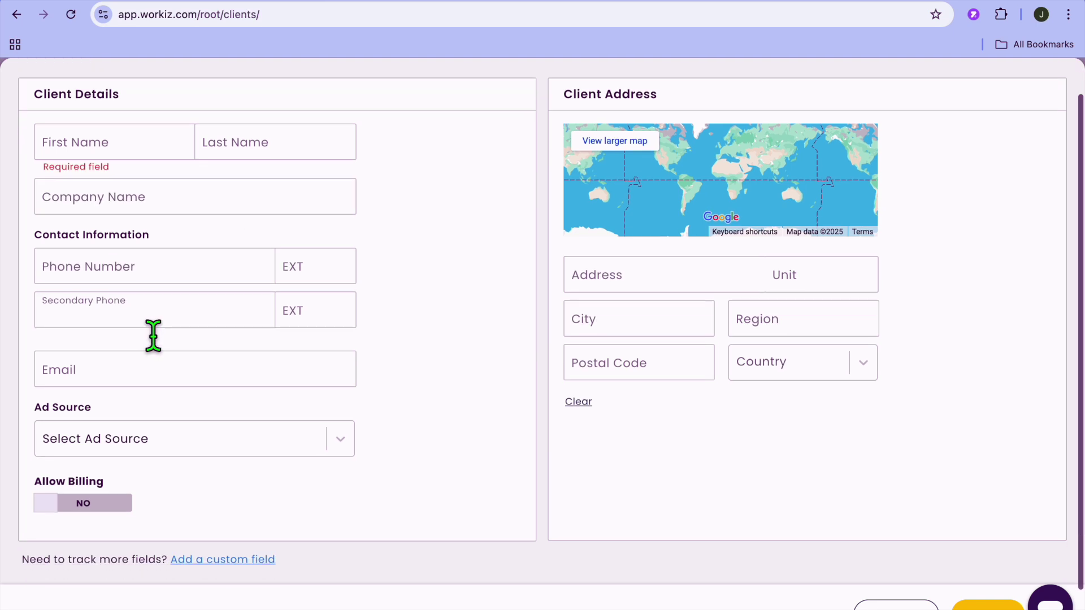
pyautogui.click(264, 378)
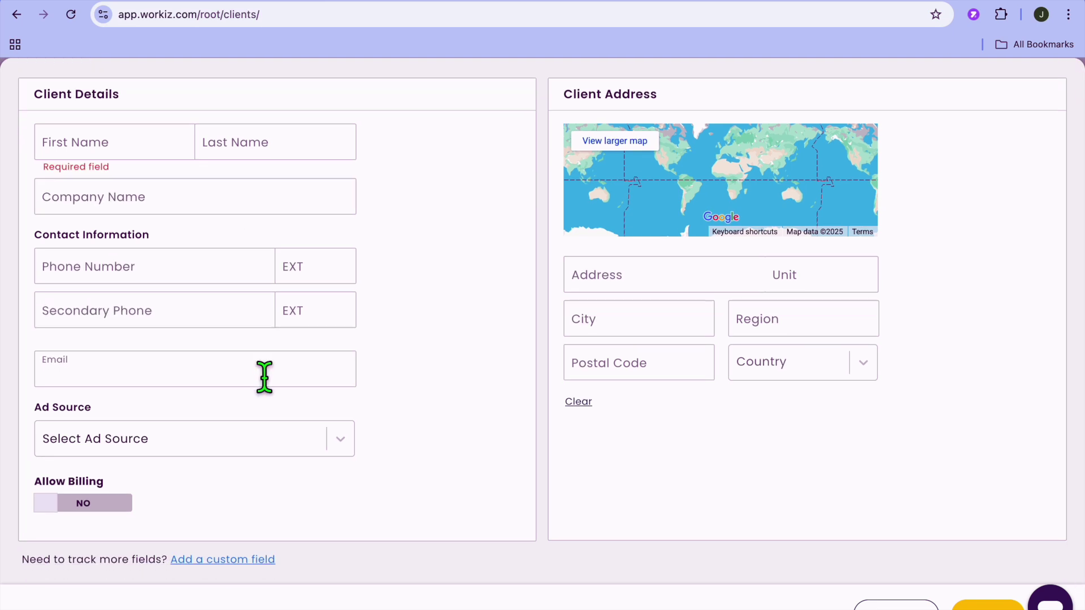
pyautogui.click(438, 350)
pyautogui.scroll(1, 719, 246)
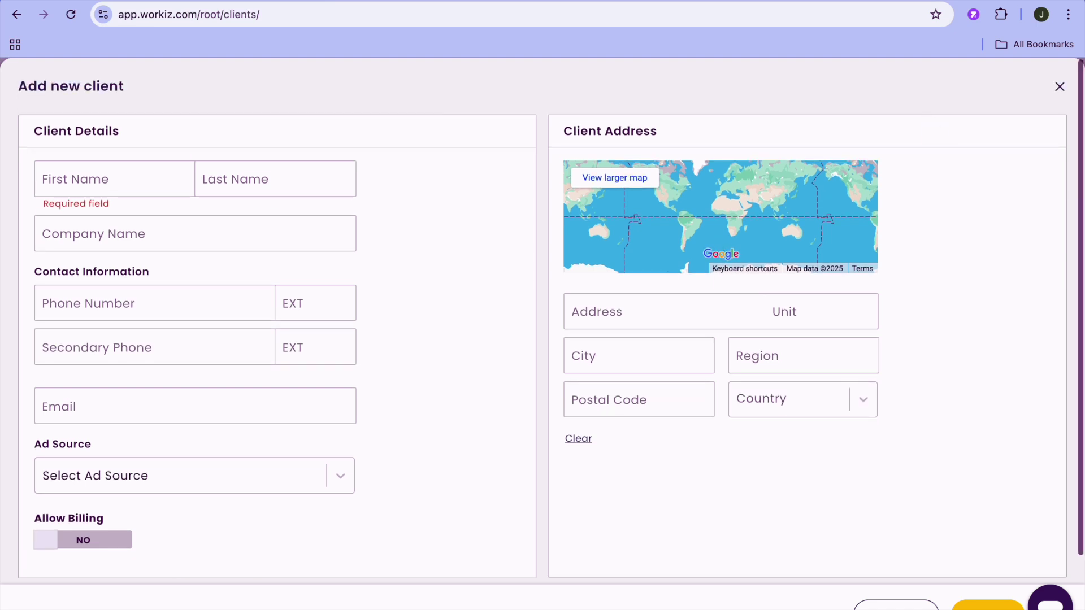
pyautogui.click(1059, 89)
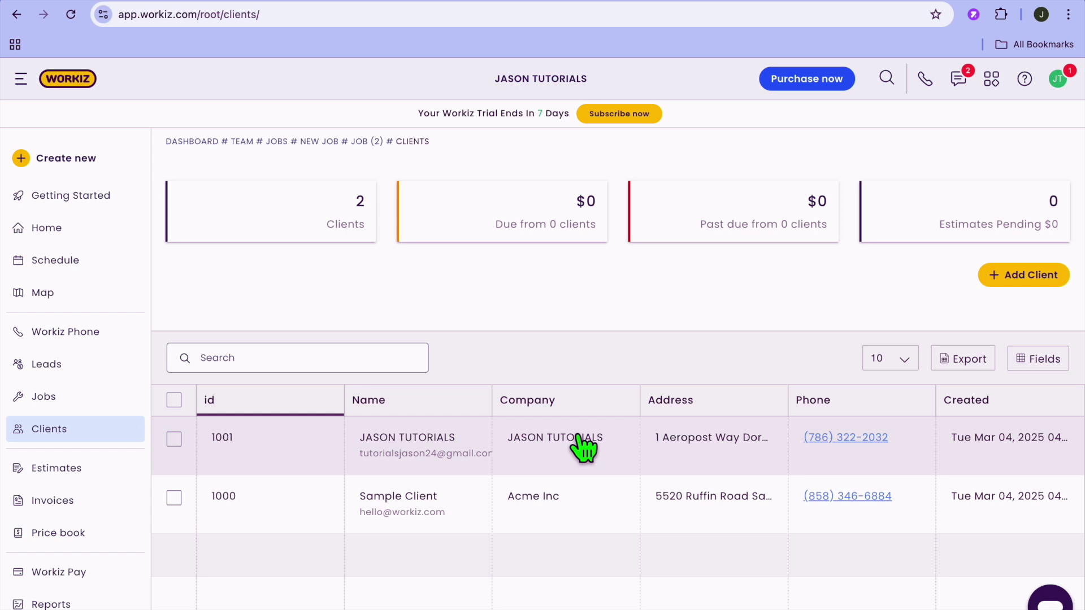
# - Open the Sample Client (Acme Inc) record and scroll through its contacts, notes and payment sections
pyautogui.scroll(-3, 343, 478)
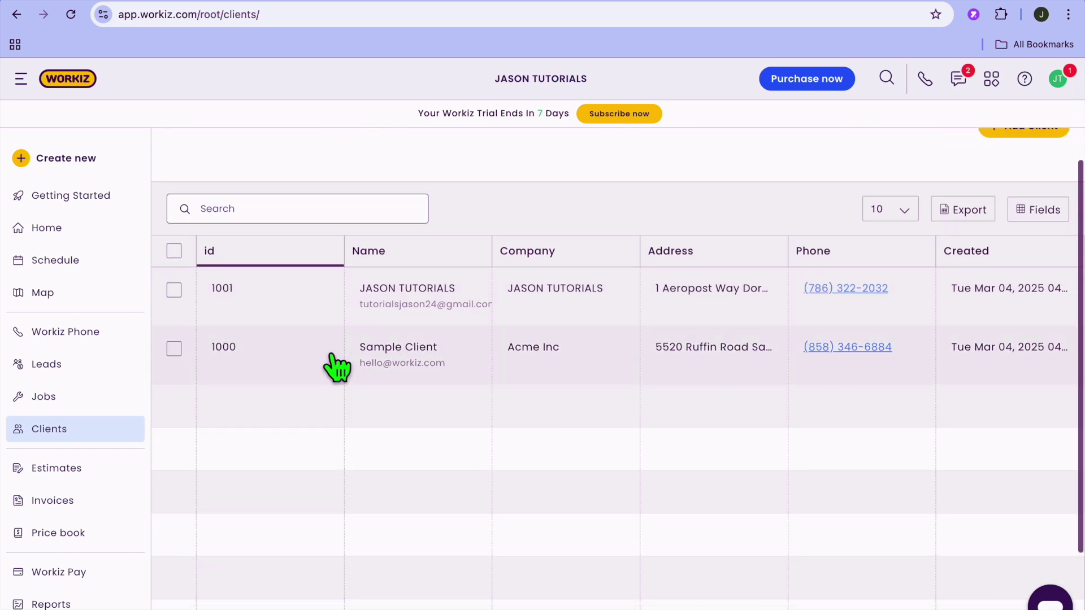
pyautogui.click(412, 362)
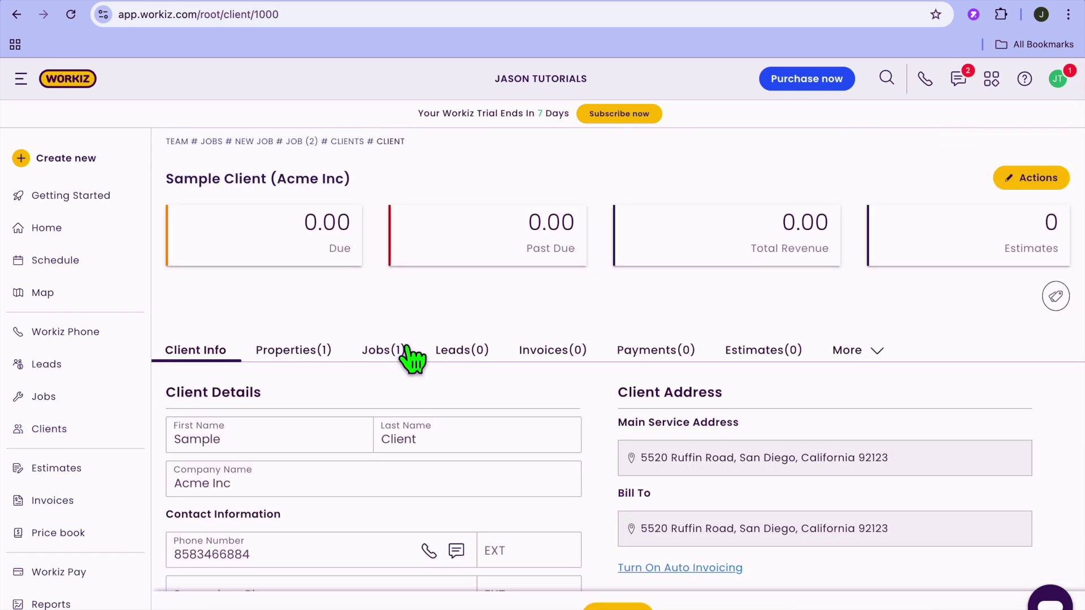
pyautogui.scroll(-4, 406, 343)
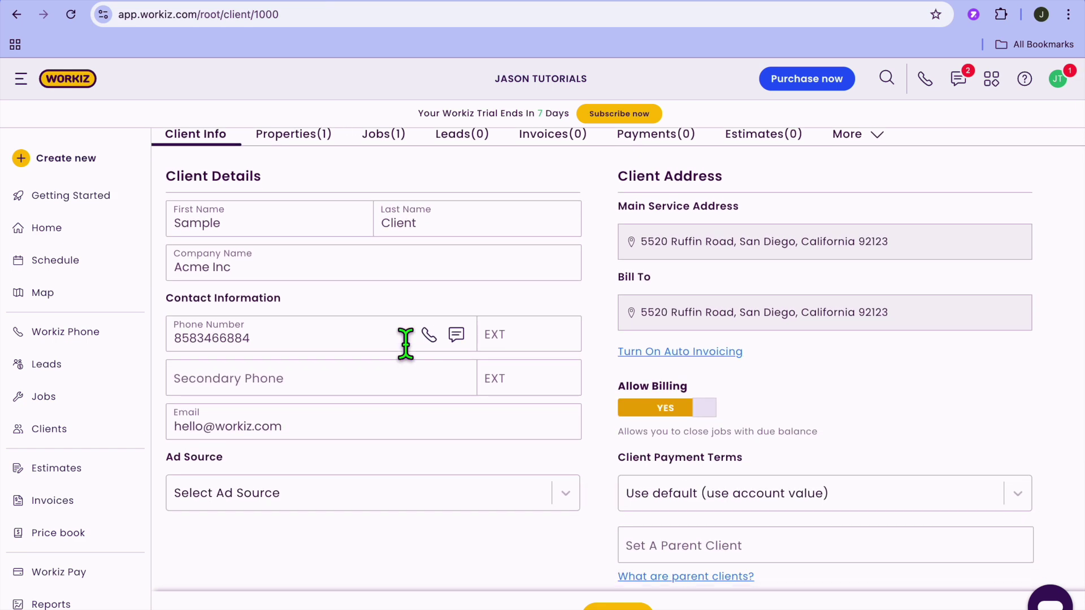
pyautogui.scroll(-7, 405, 343)
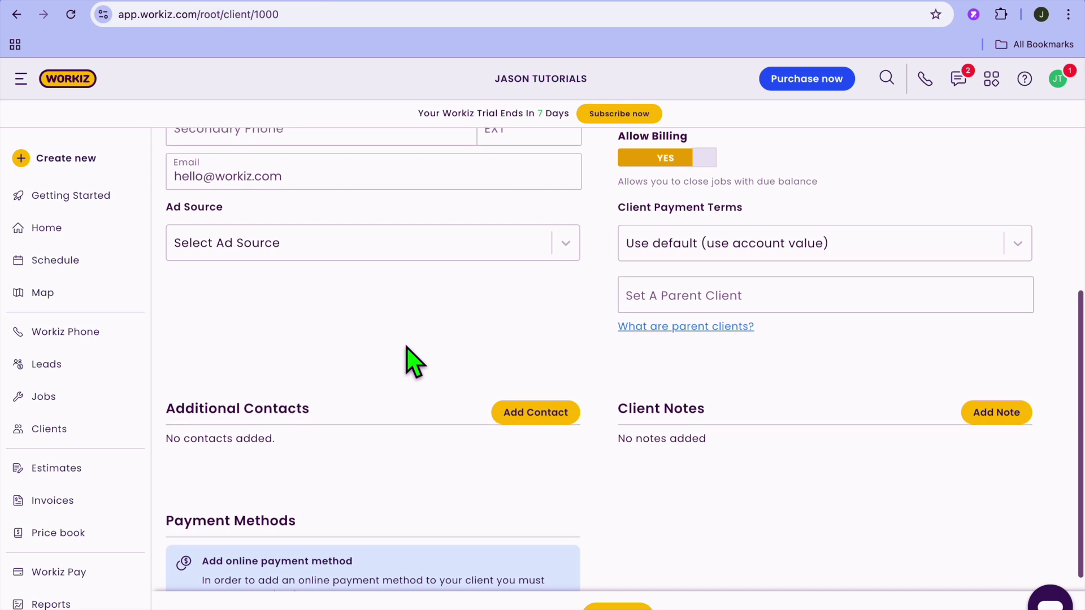
pyautogui.scroll(2, 407, 347)
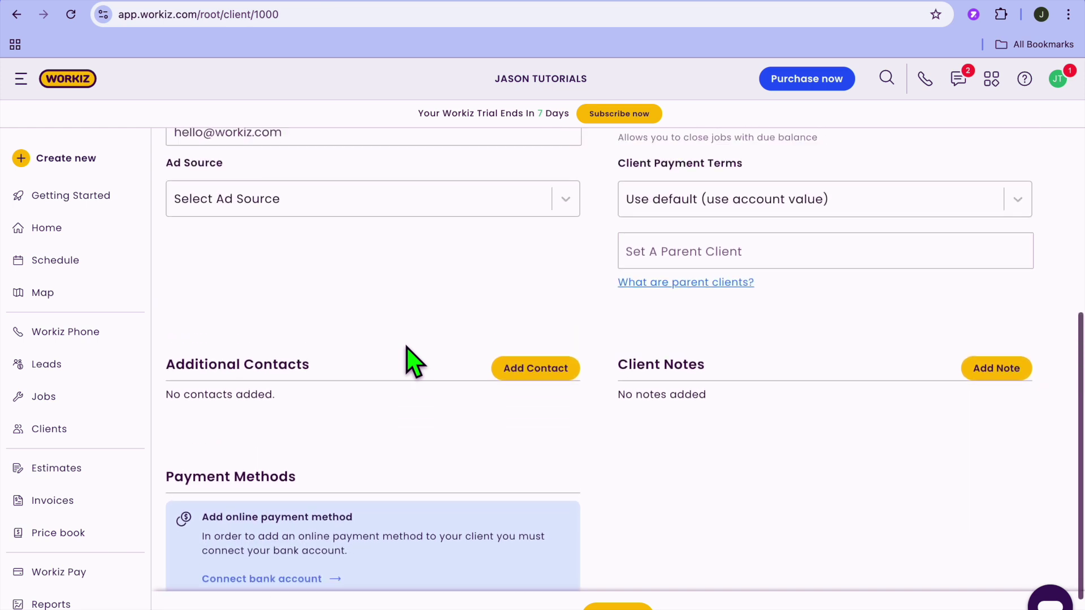
pyautogui.scroll(-2, 412, 362)
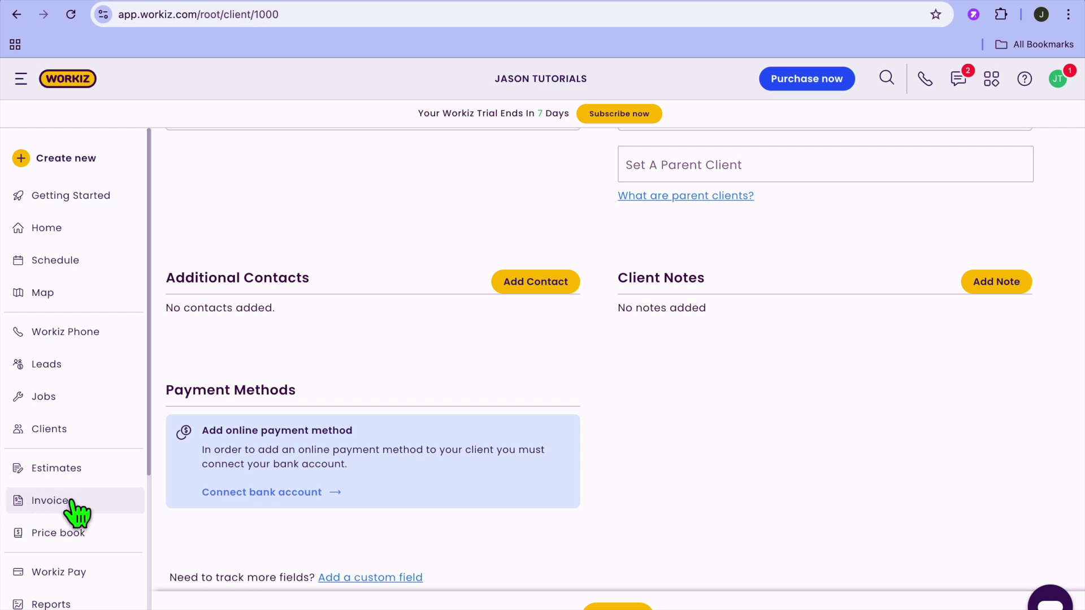
# - View the empty Invoices list sorted by Client, then switch to Estimates
pyautogui.click(54, 508)
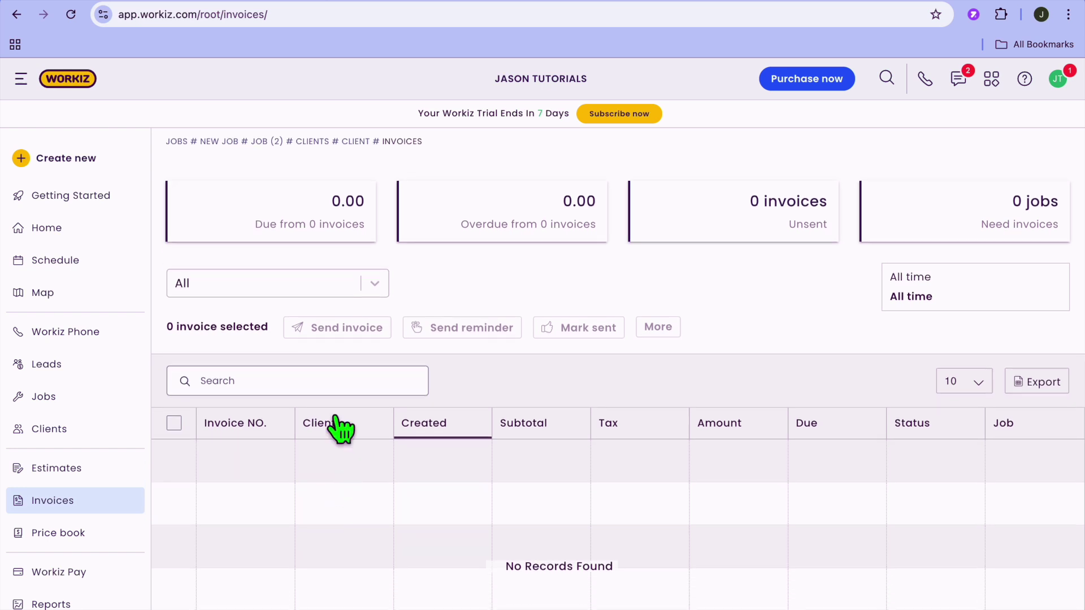
pyautogui.click(317, 429)
pyautogui.click(288, 393)
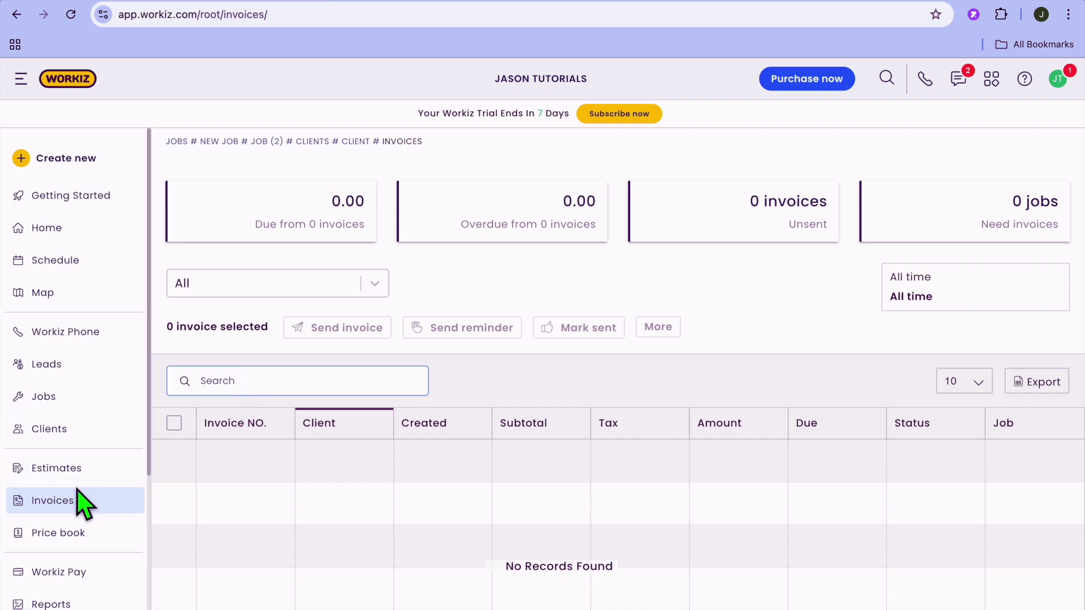
pyautogui.click(79, 473)
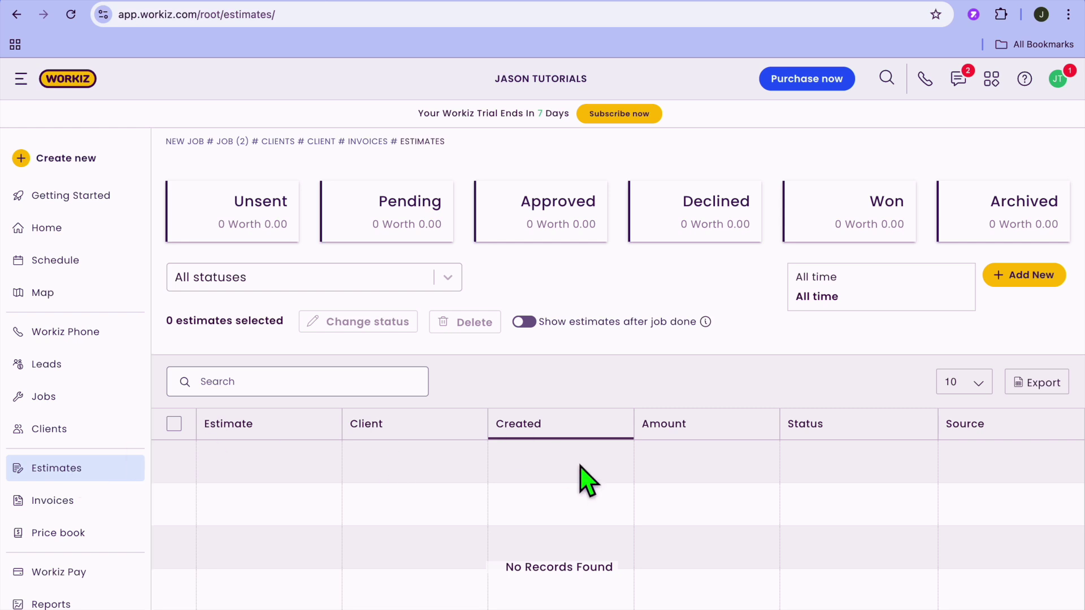
# - Start a new estimate and pick the saved Aeropost Way client found by name search
pyautogui.click(1027, 277)
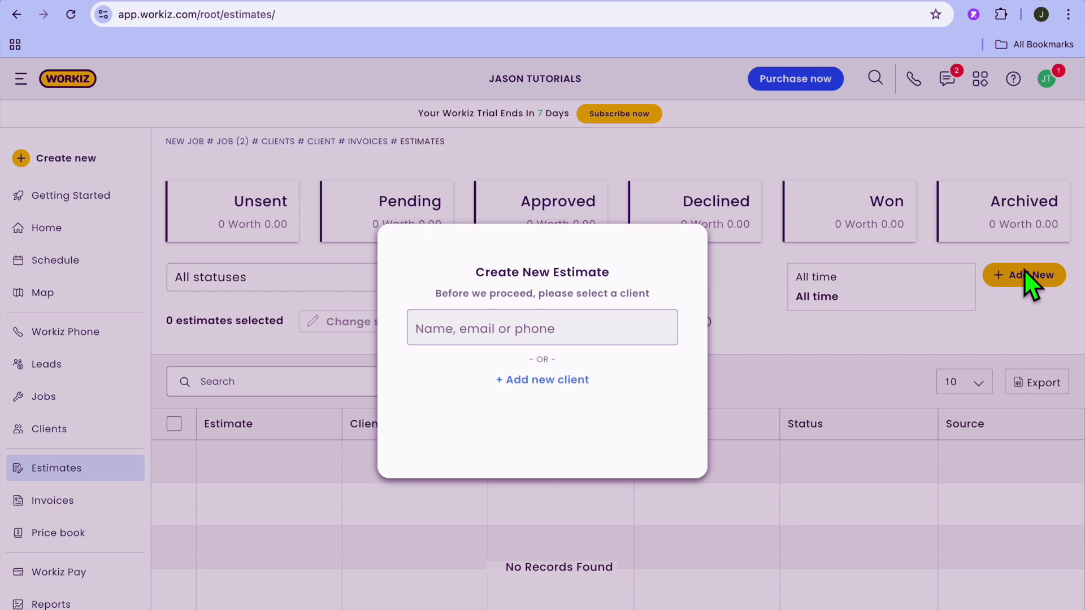
pyautogui.click(582, 399)
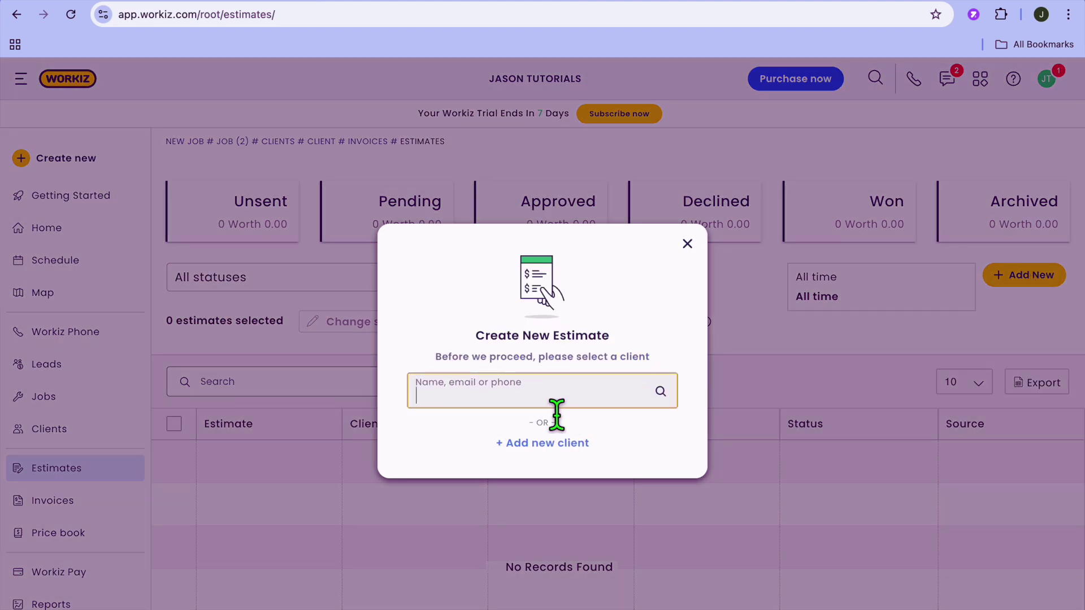
pyautogui.write('jas')
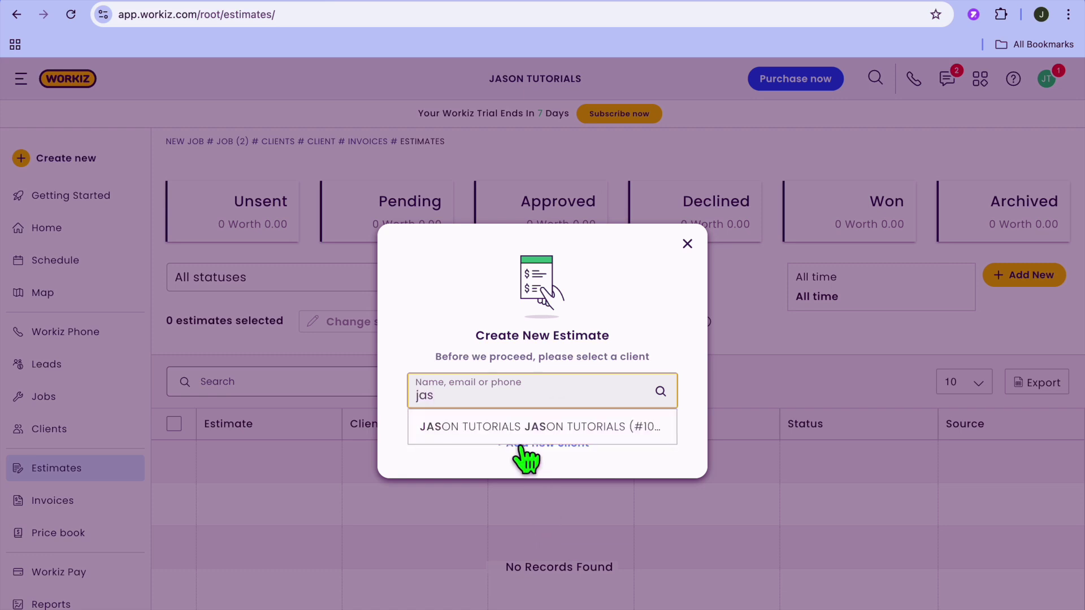
pyautogui.click(523, 436)
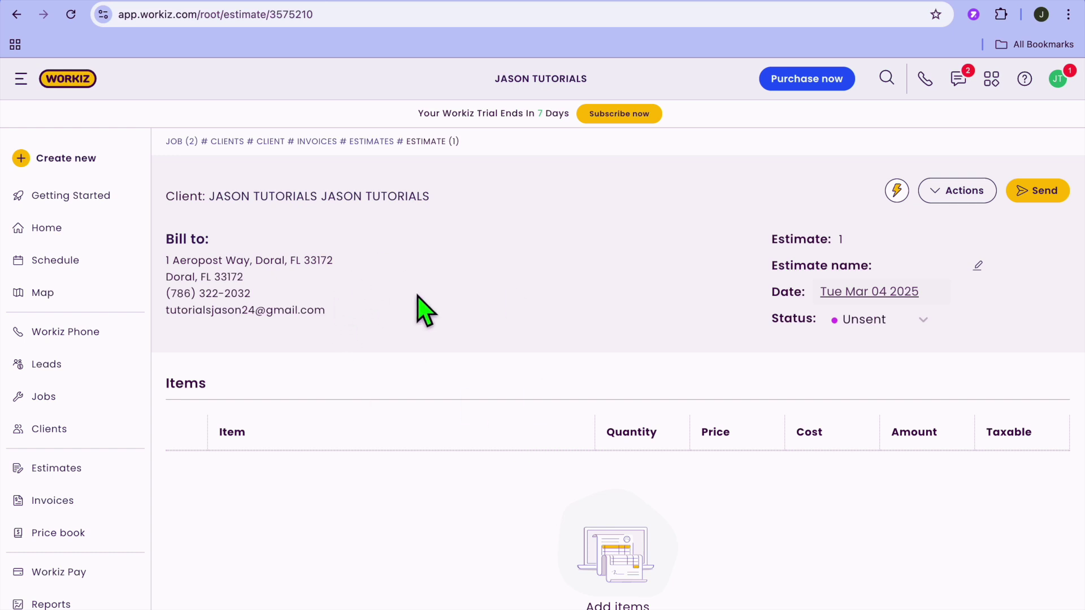
# - Add a new reusable Product item 'test' priced at 90.00 to the estimate
pyautogui.scroll(-5, 464, 353)
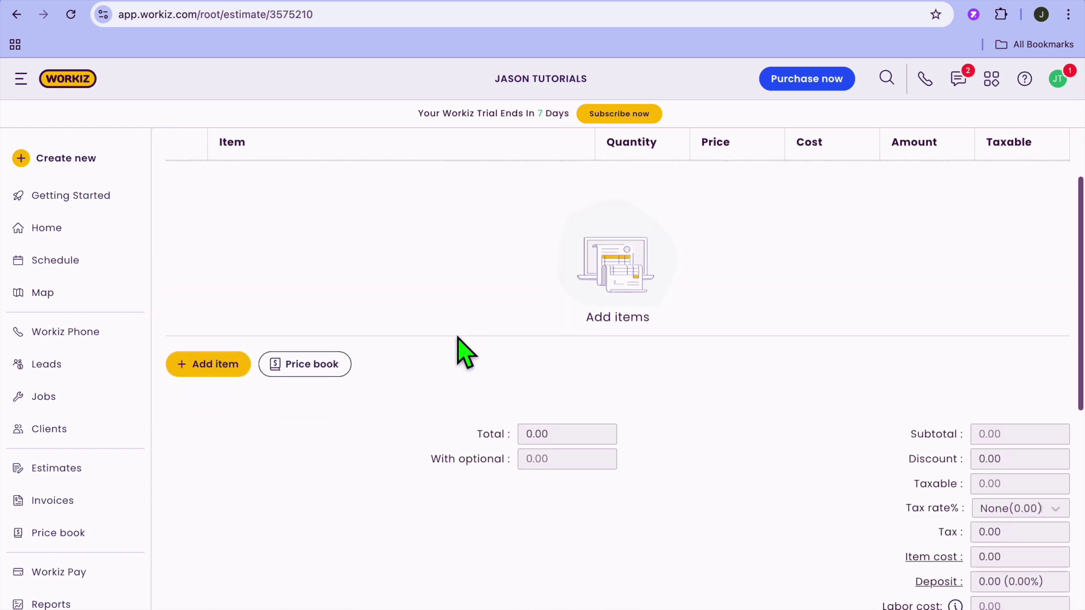
pyautogui.click(214, 366)
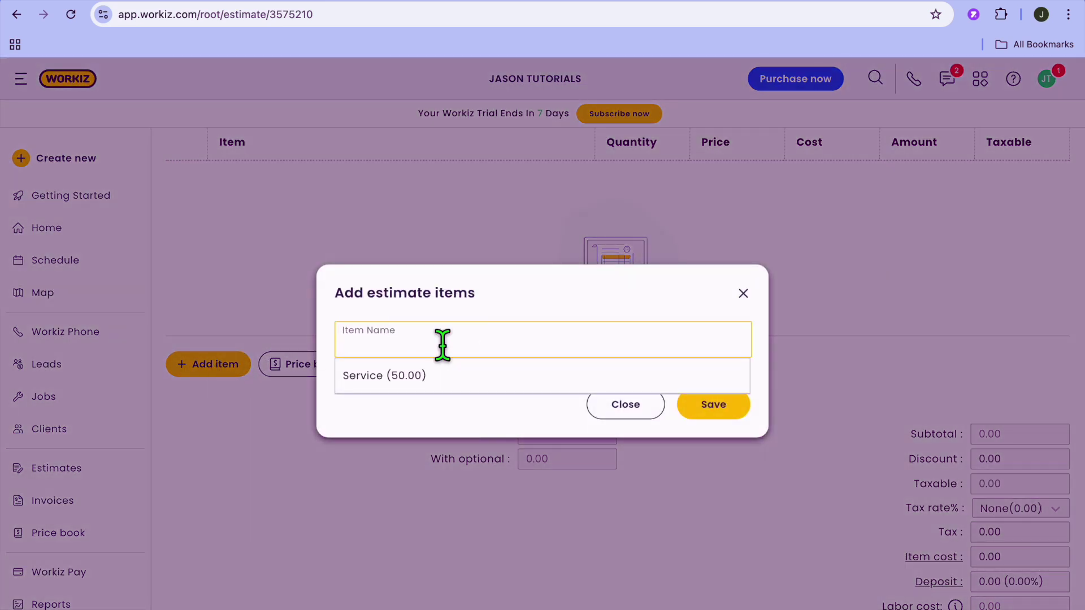
pyautogui.write('tes')
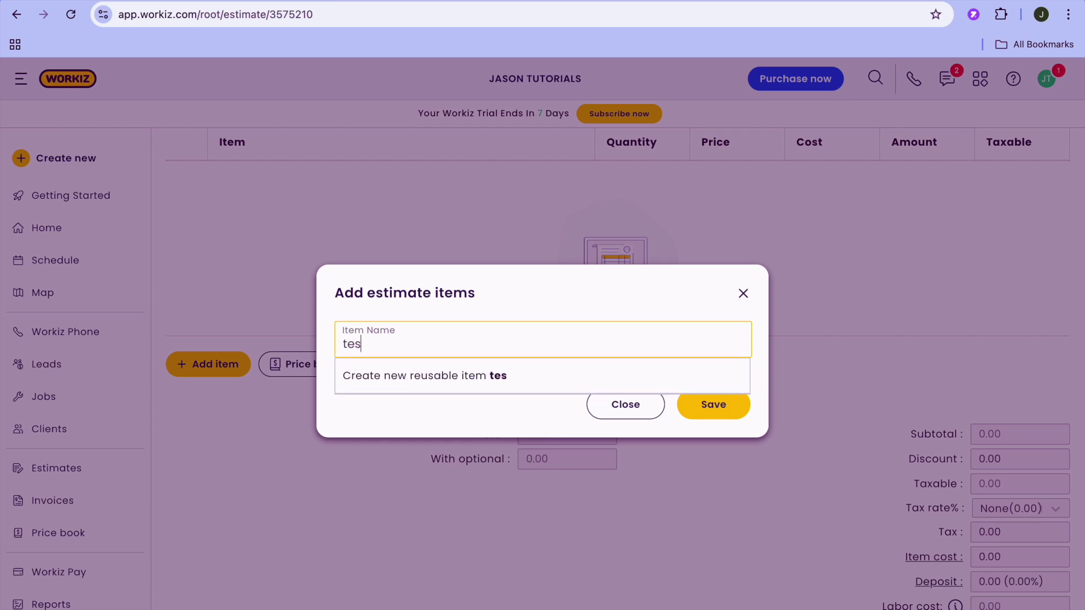
pyautogui.write('t')
pyautogui.click(479, 376)
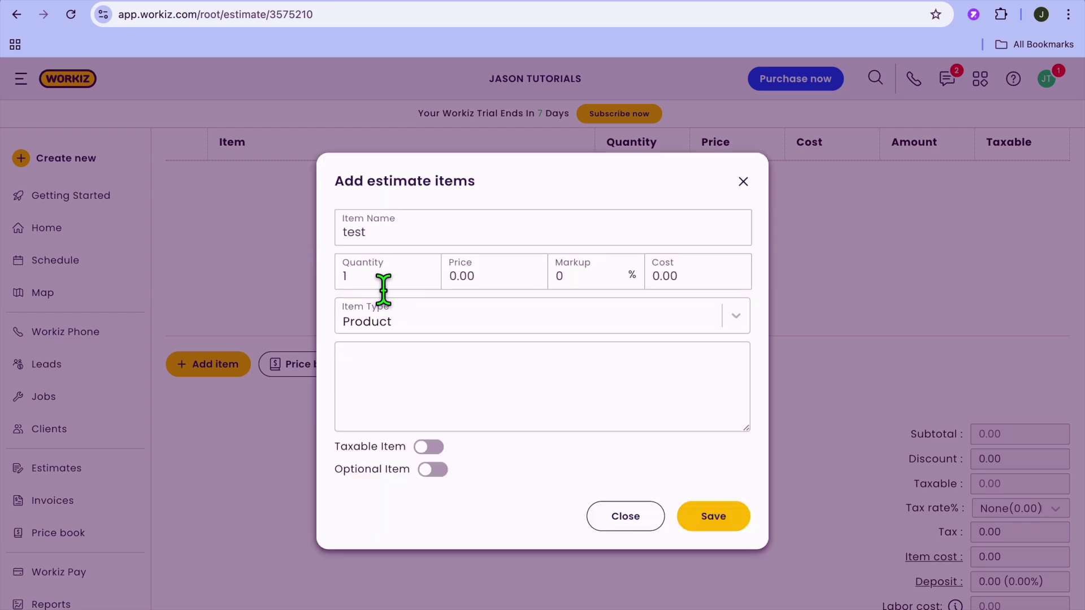
pyautogui.click(477, 286)
pyautogui.write('90')
pyautogui.click(599, 484)
pyautogui.click(711, 519)
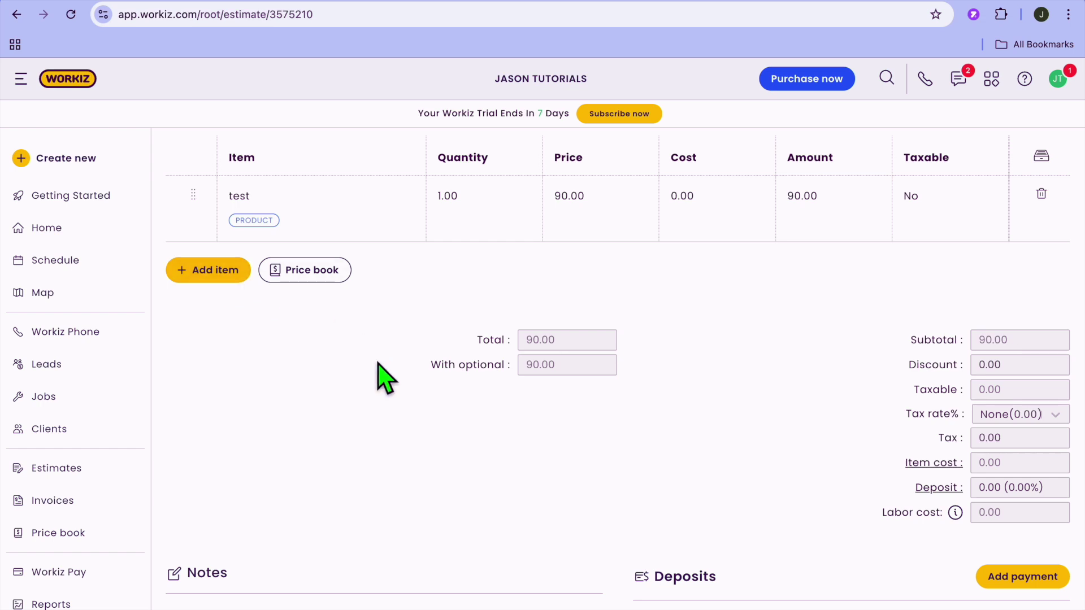
pyautogui.scroll(-5, 381, 375)
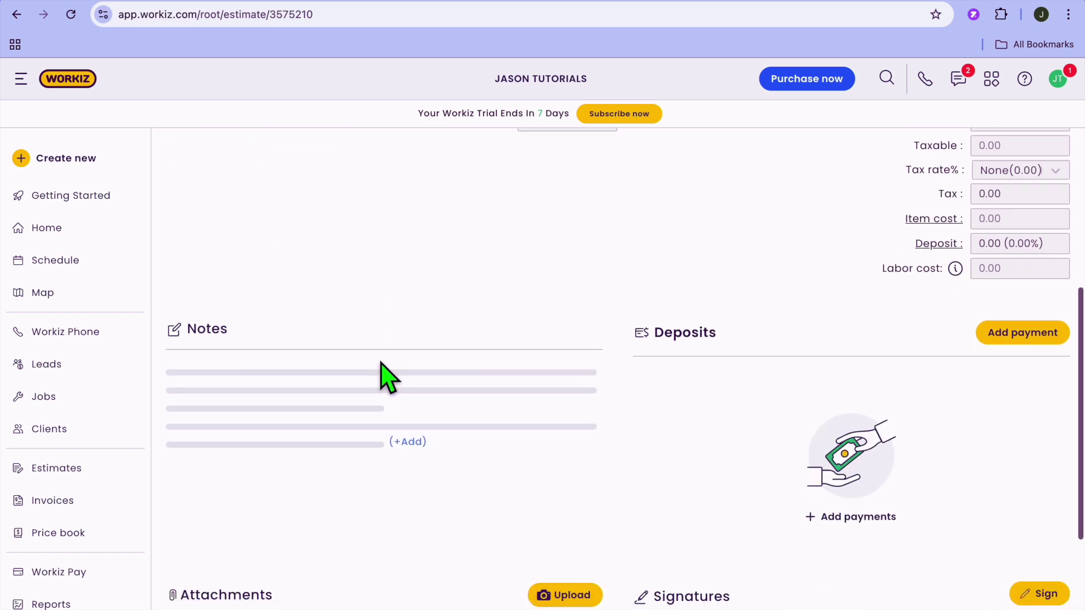
pyautogui.scroll(-3, 766, 369)
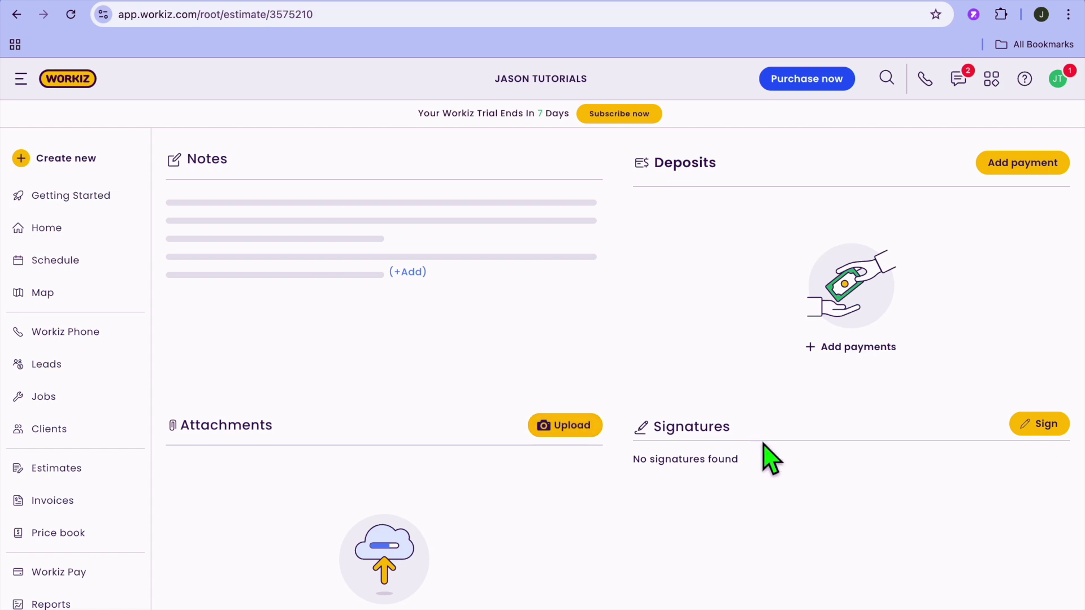
pyautogui.scroll(-2, 769, 454)
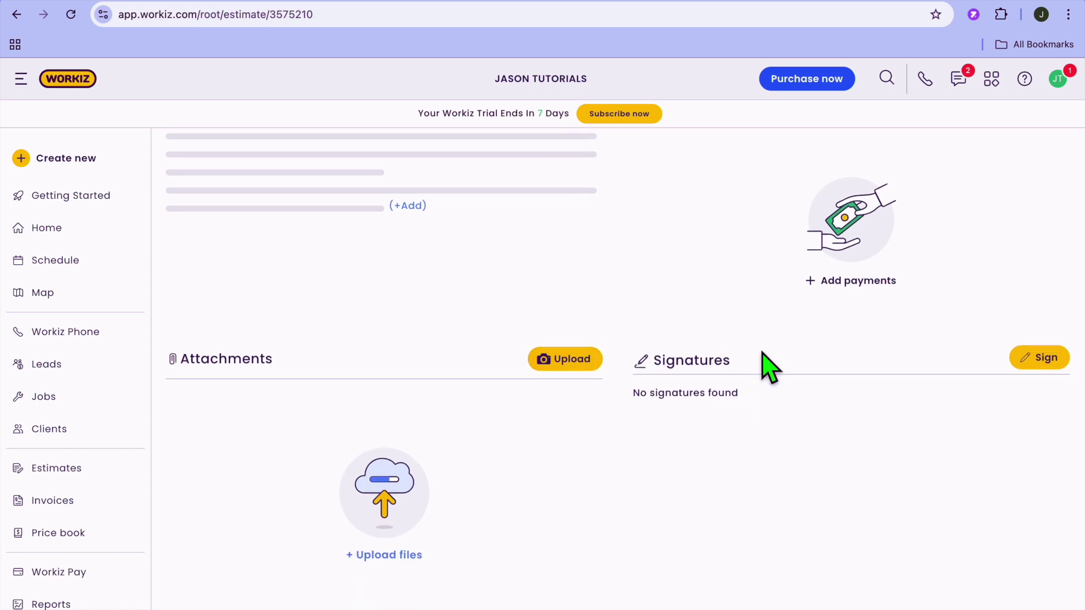
pyautogui.scroll(10, 769, 368)
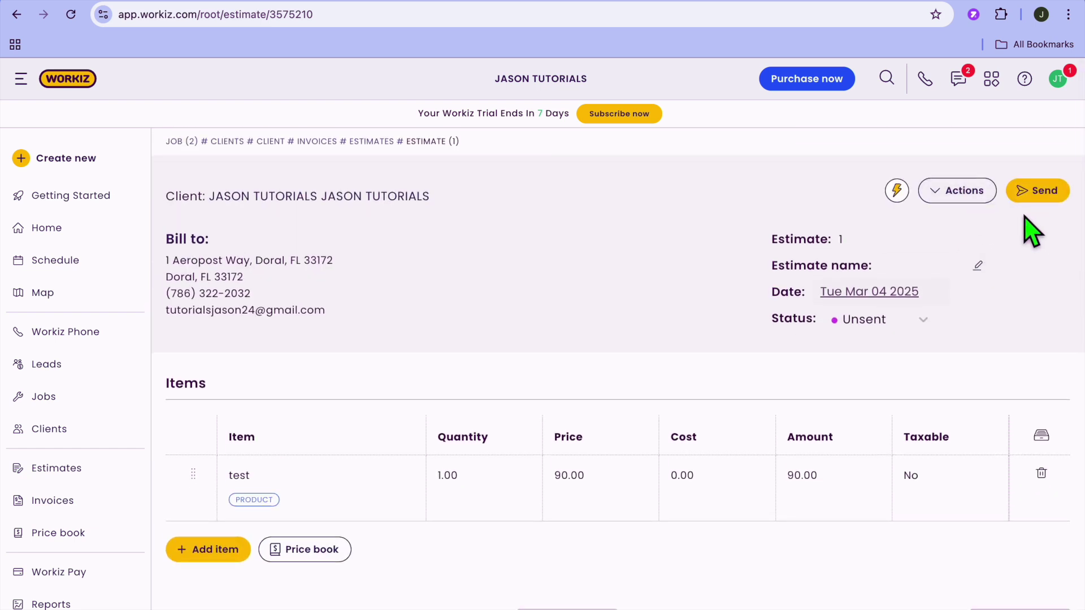
# - Preview the estimate's Send options without sending, then return to the Estimates list
pyautogui.click(938, 195)
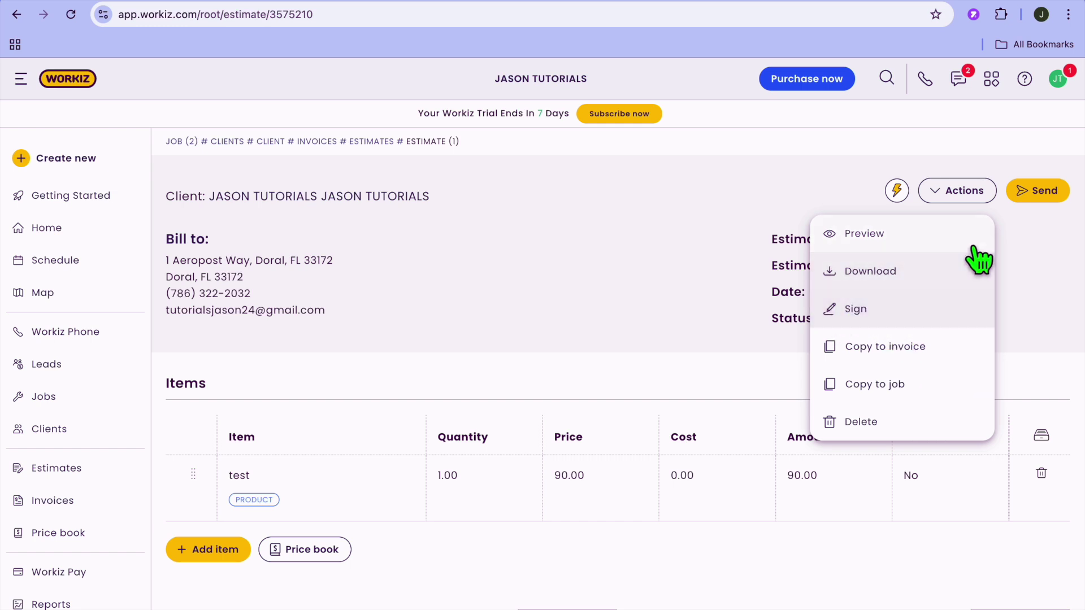
pyautogui.click(1034, 193)
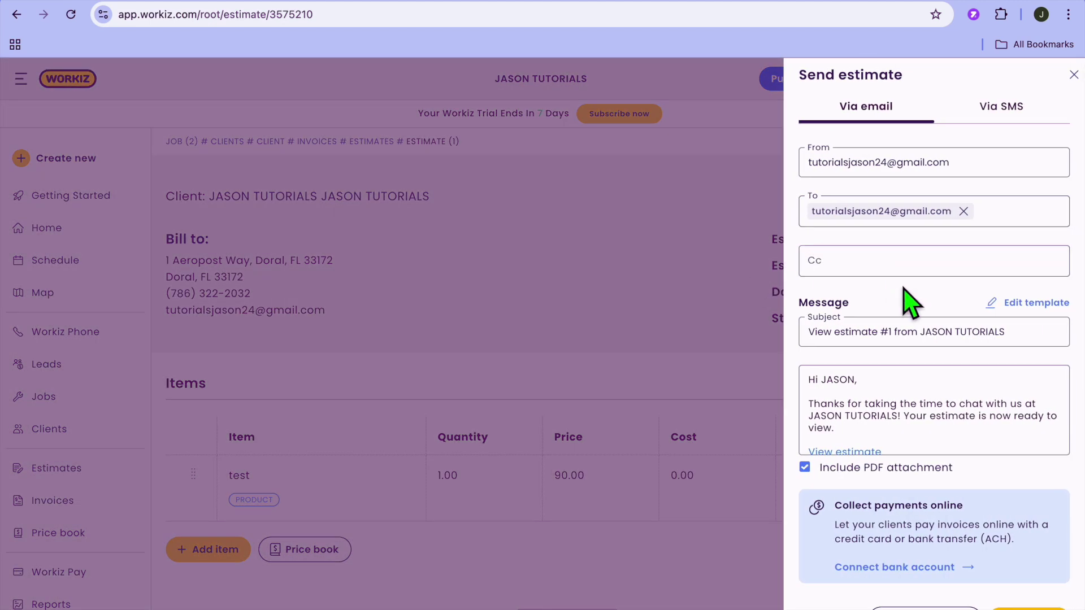
pyautogui.scroll(-2, 906, 297)
pyautogui.scroll(2, 906, 297)
pyautogui.click(1074, 75)
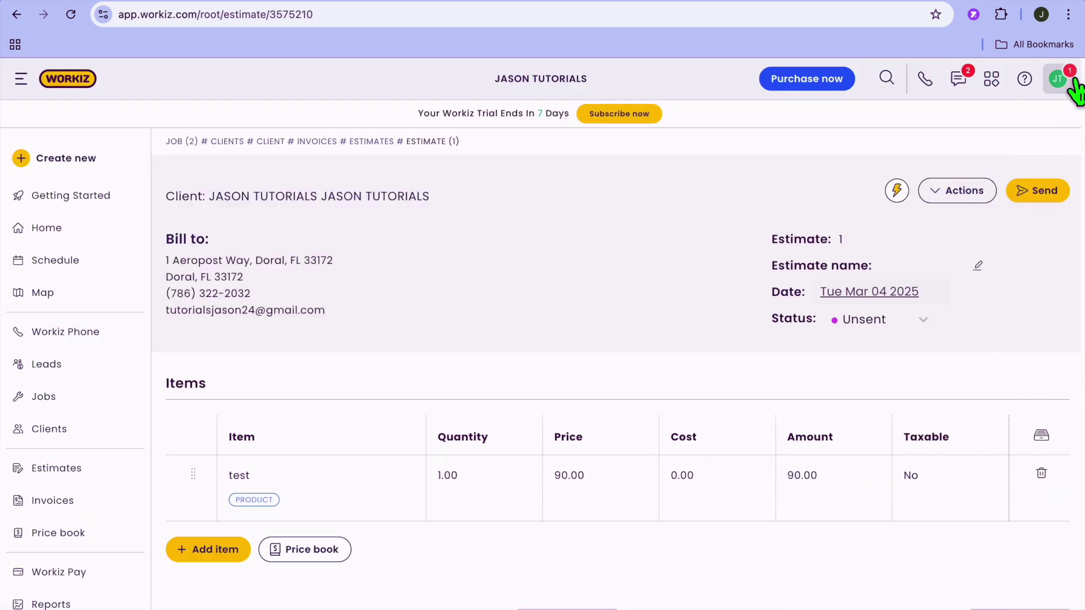
pyautogui.click(57, 468)
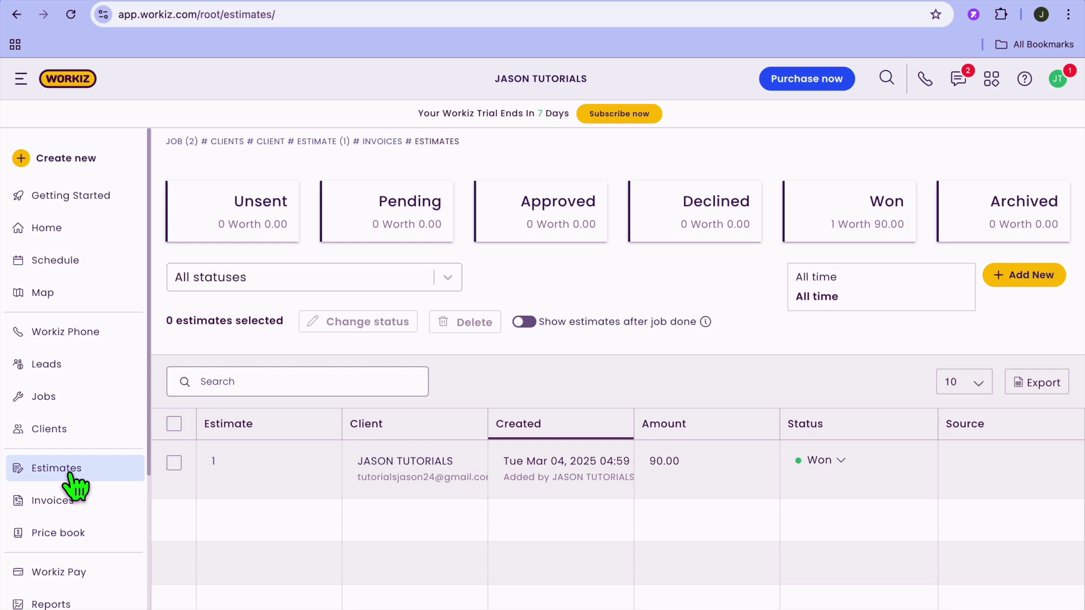
# - Create a new invoice, searching the client list by name and choosing the matching existing client
pyautogui.click(93, 168)
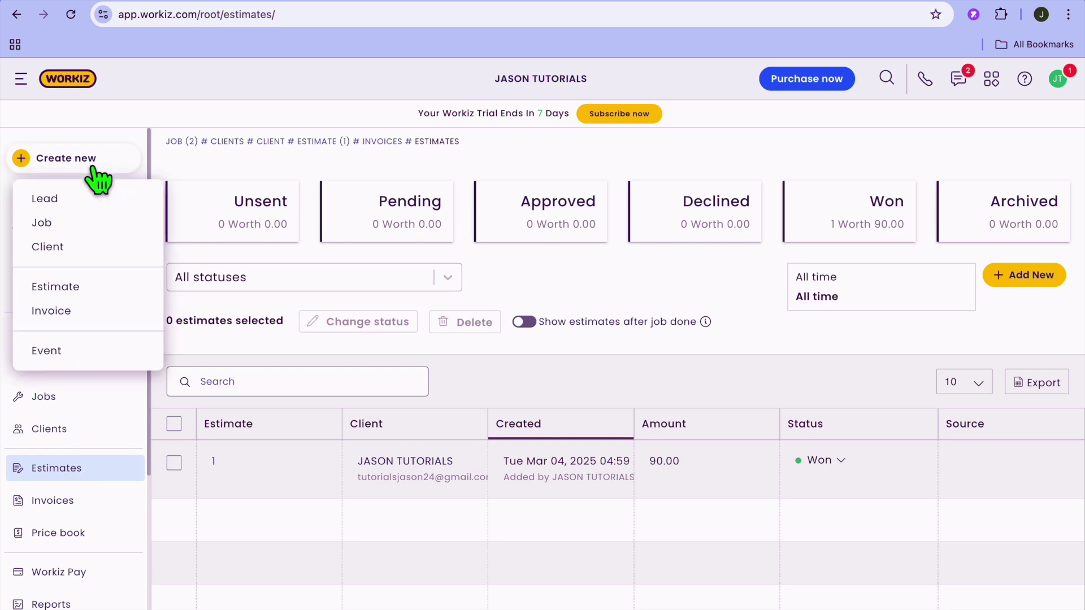
pyautogui.click(83, 312)
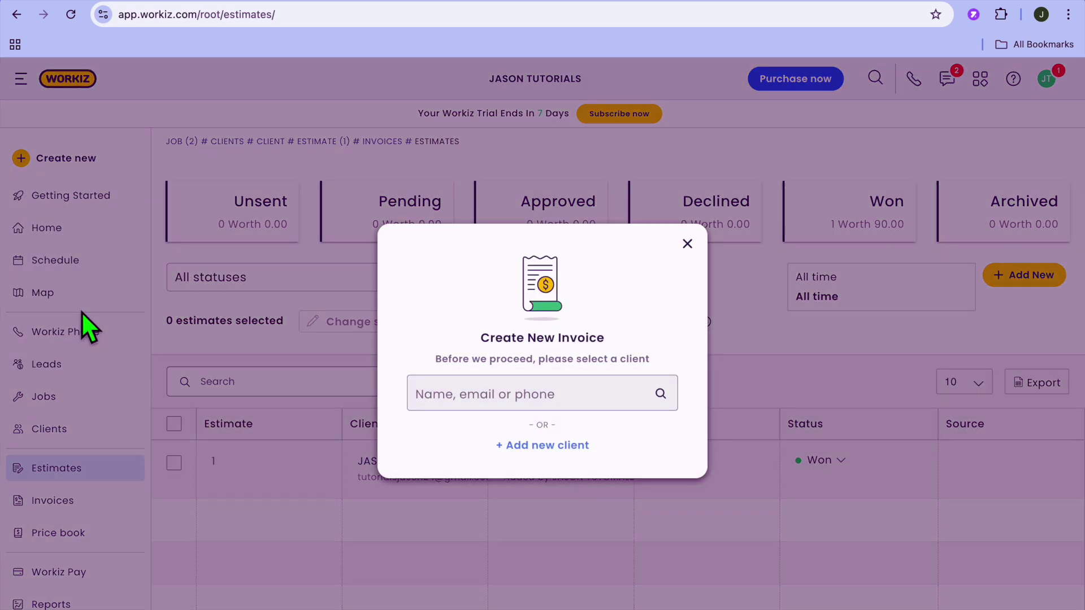
pyautogui.click(491, 408)
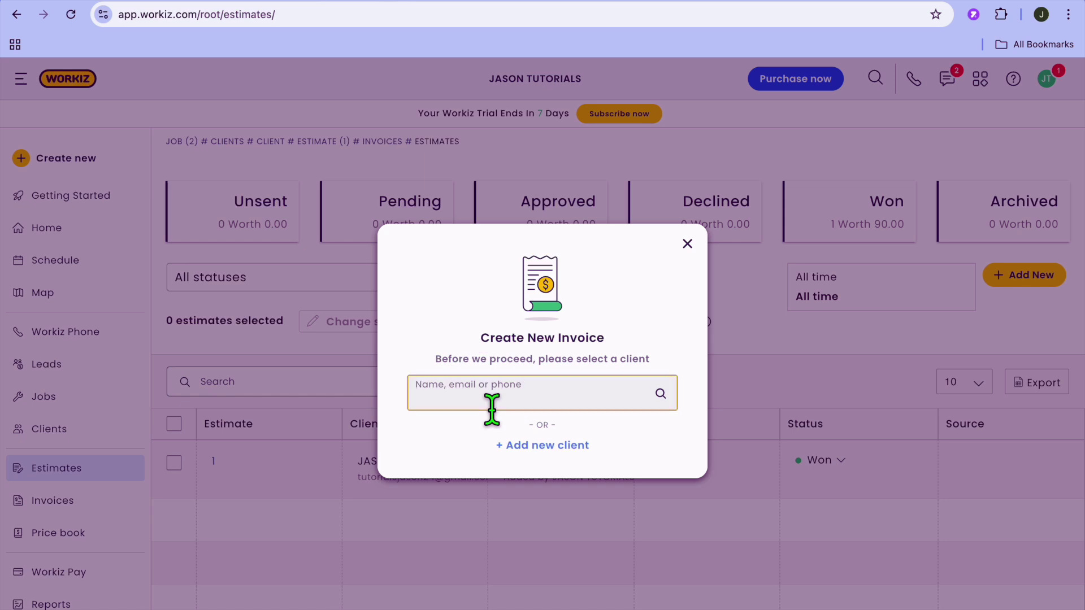
pyautogui.write('jas')
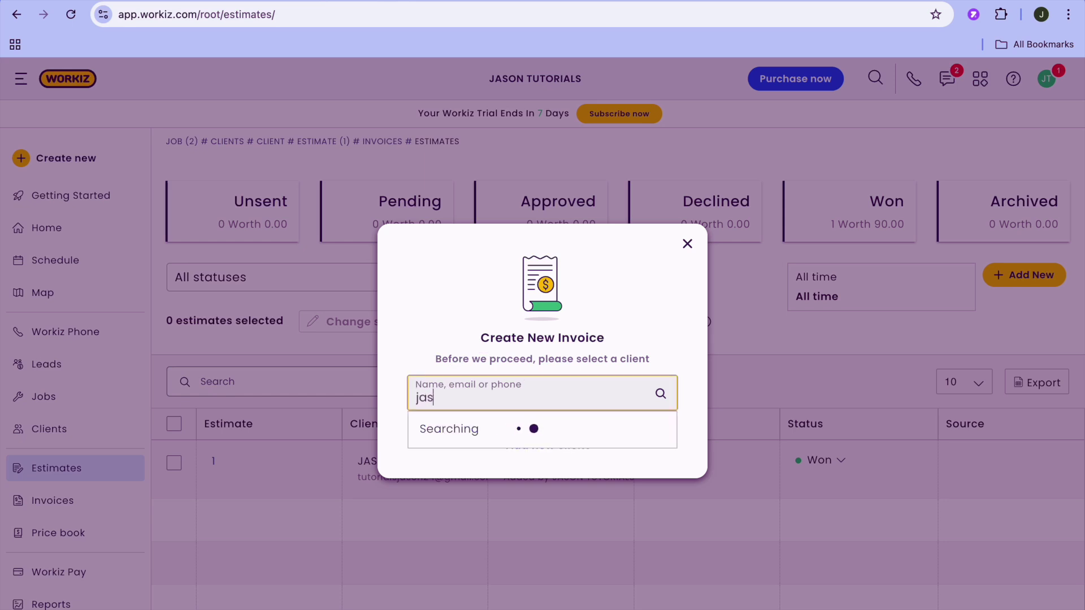
pyautogui.click(515, 436)
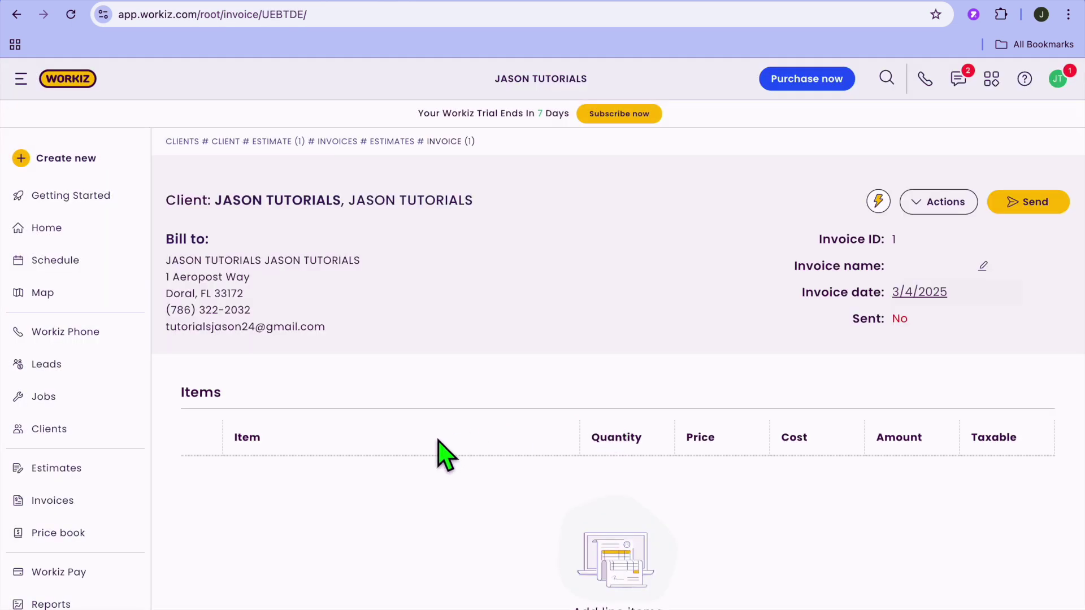
# - Add the saved 'test' item at qty 1.00 and price 90.00 to the invoice, totalling 90.00
pyautogui.scroll(-6, 445, 455)
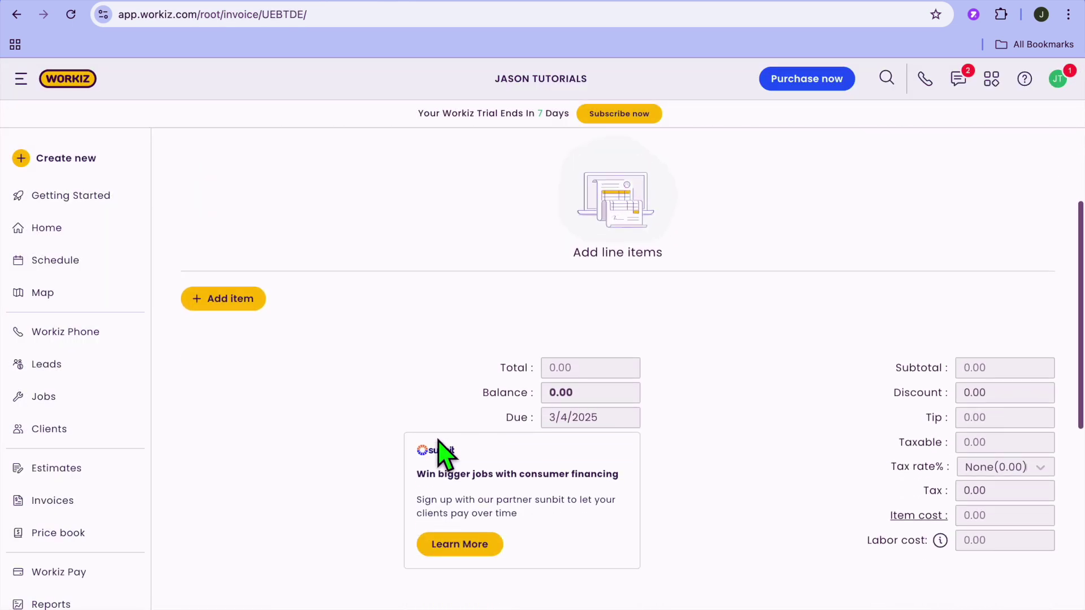
pyautogui.scroll(3, 444, 454)
pyautogui.click(223, 480)
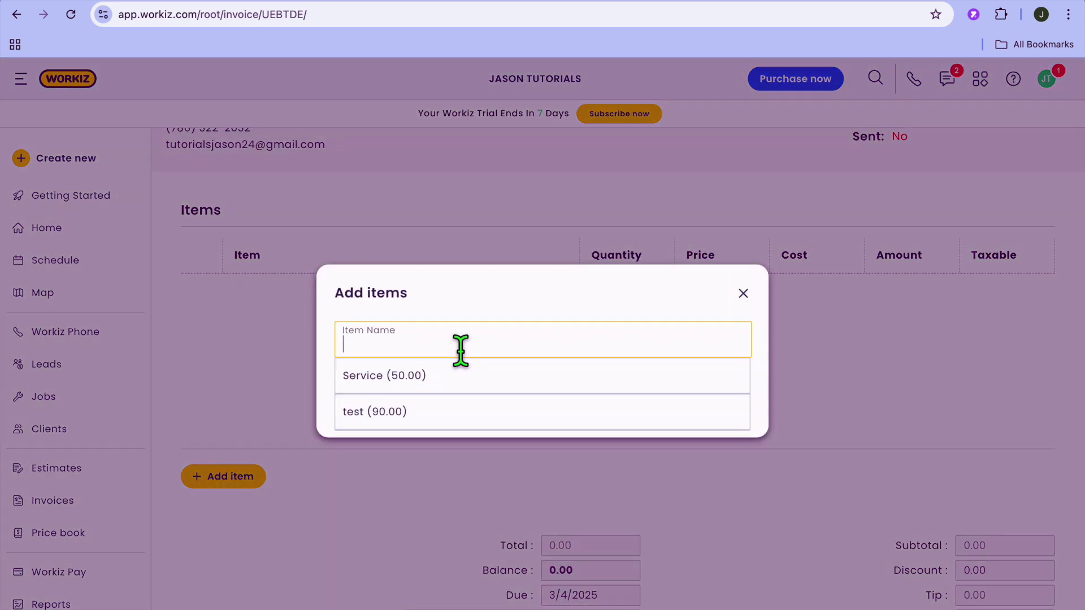
pyautogui.click(415, 410)
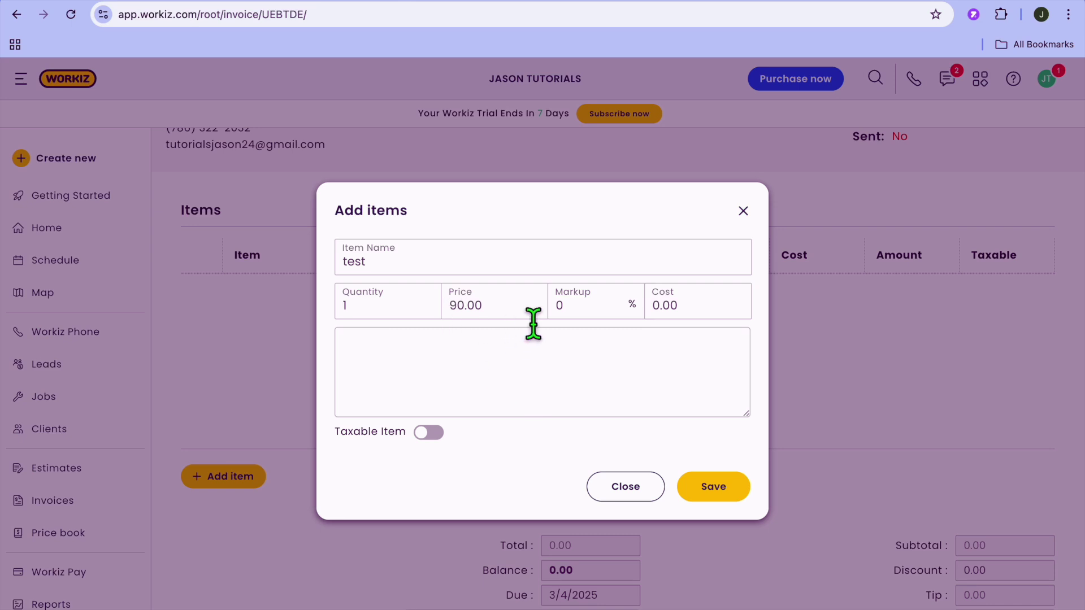
pyautogui.click(724, 489)
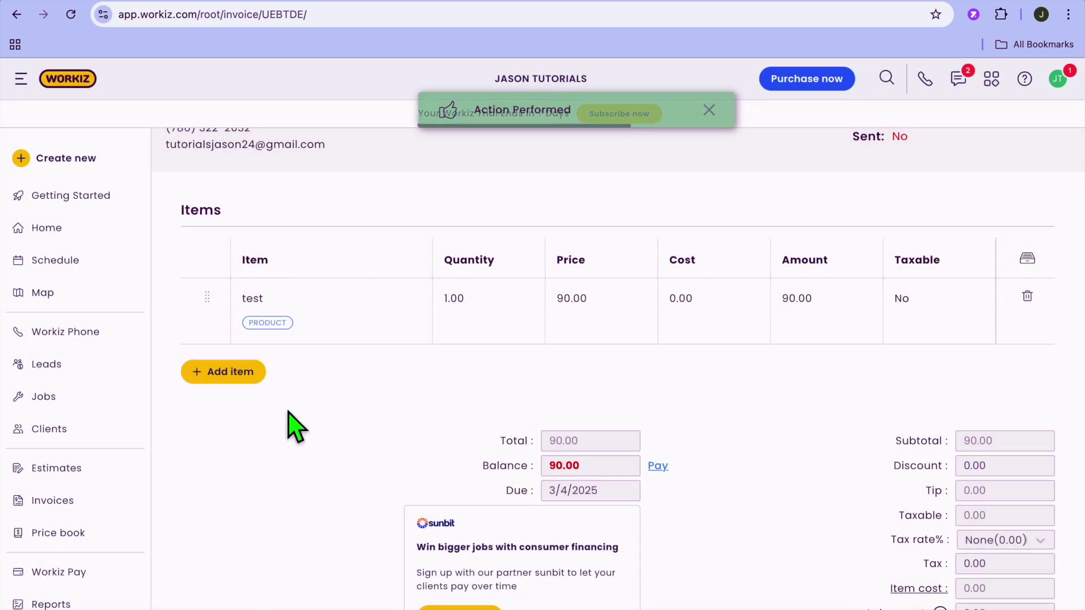
pyautogui.scroll(3, 286, 426)
pyautogui.scroll(-5, 284, 411)
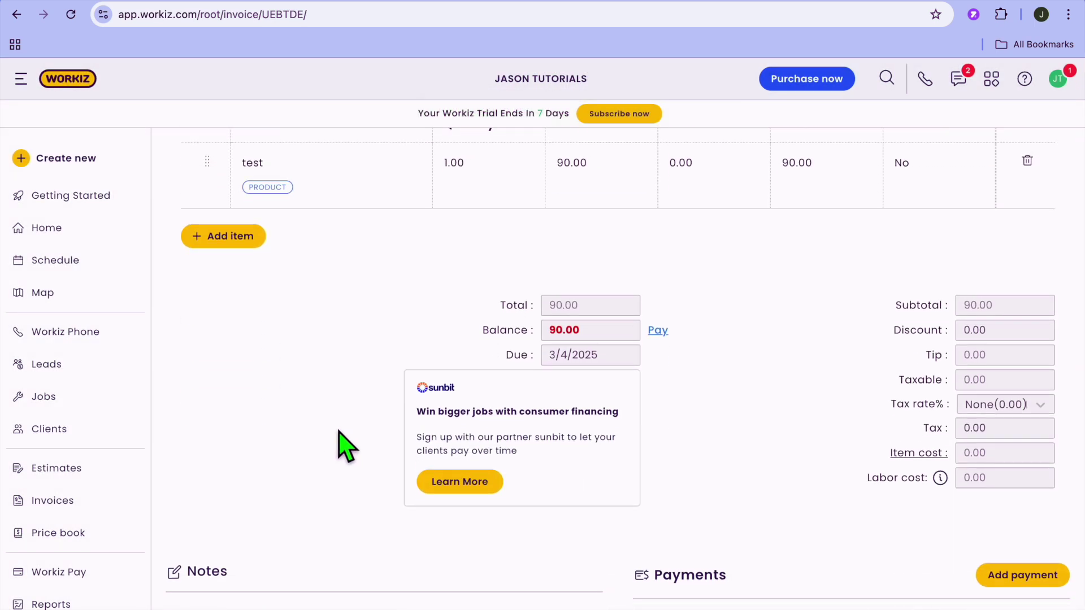
pyautogui.scroll(6, 341, 444)
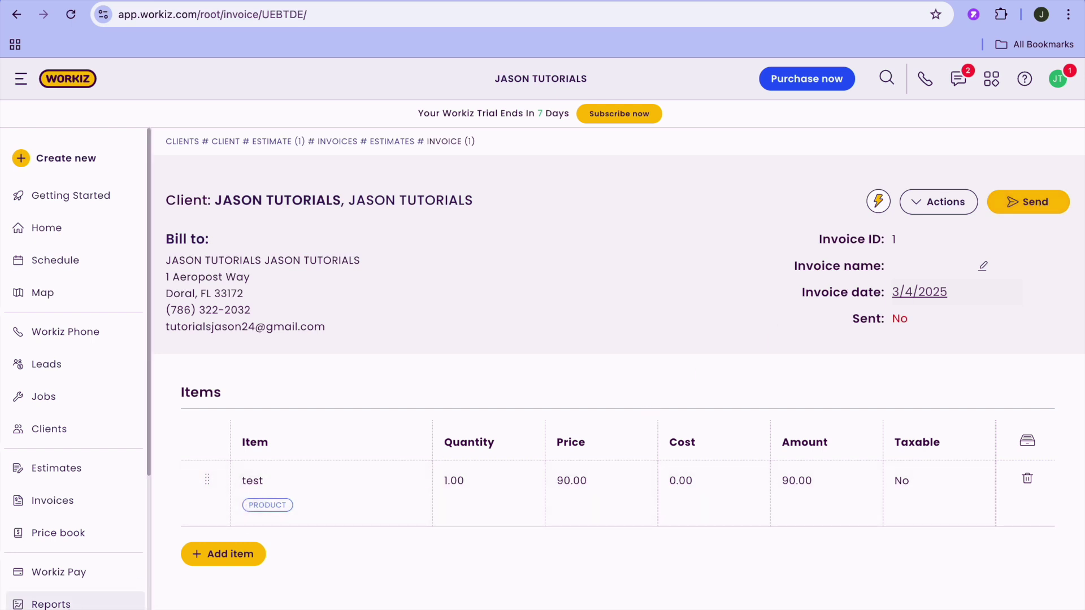
# - Open the Equipment report from Reports, which shows no records for All time
pyautogui.click(50, 604)
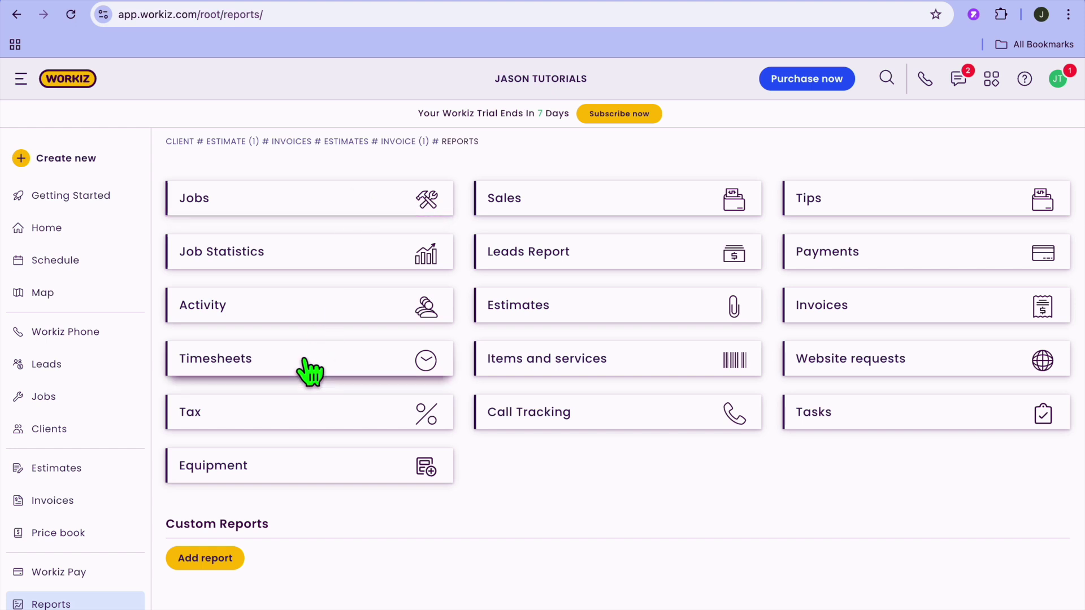
pyautogui.click(317, 466)
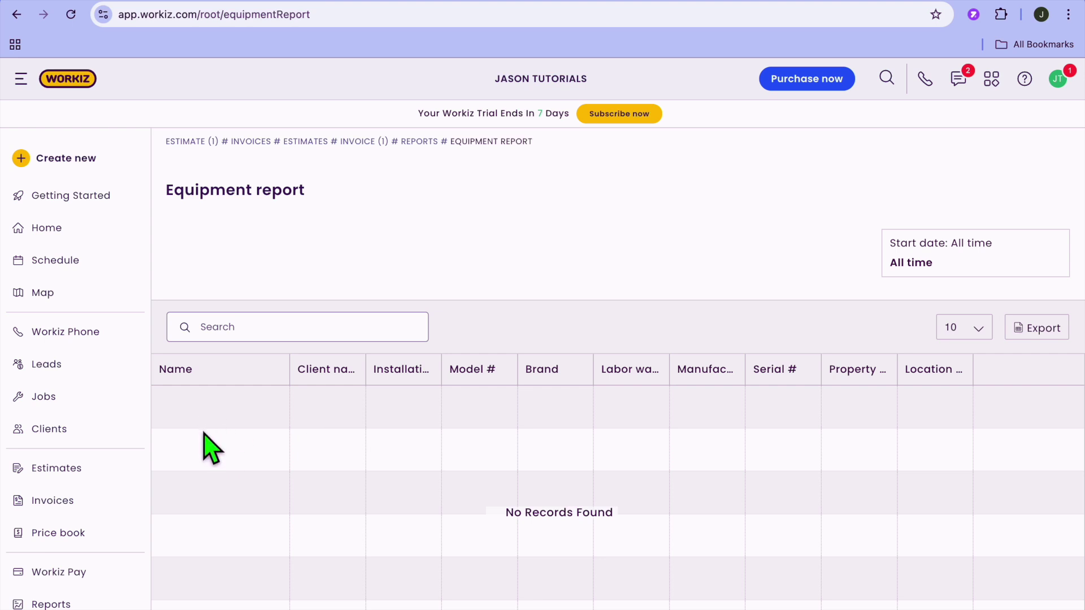
pyautogui.scroll(-5, 96, 469)
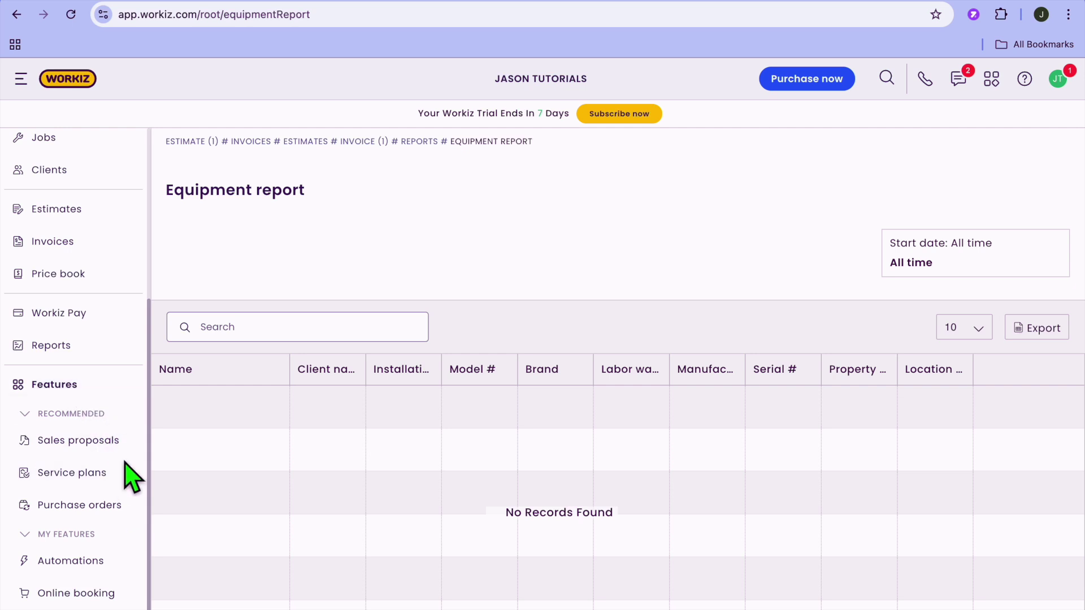
# - View and close the Sales Proposals feature details, then open Schedule's day view for March 4, 2025
pyautogui.click(99, 443)
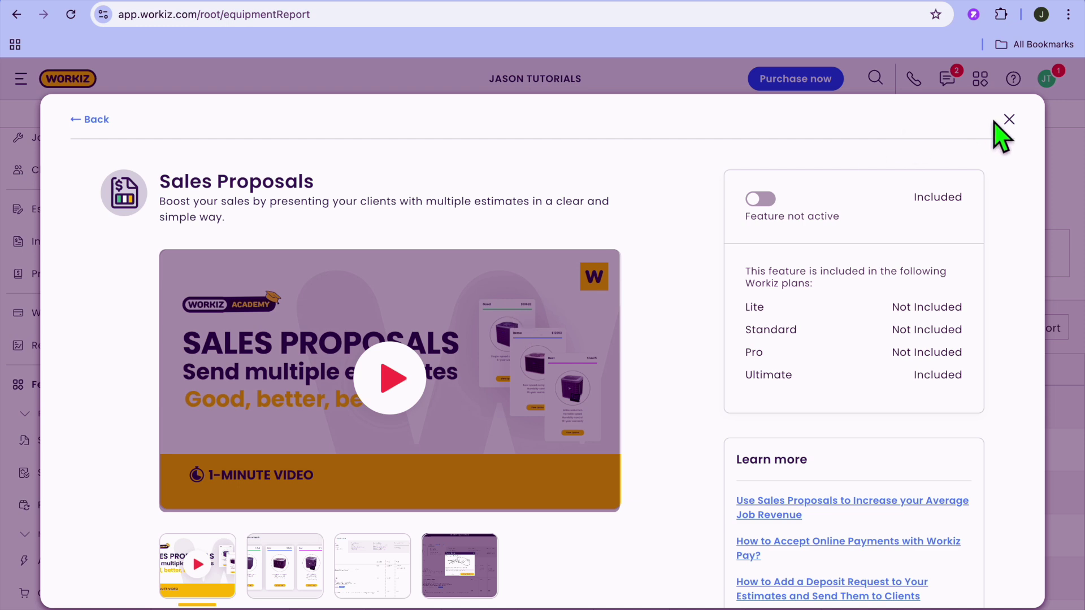
pyautogui.click(1009, 120)
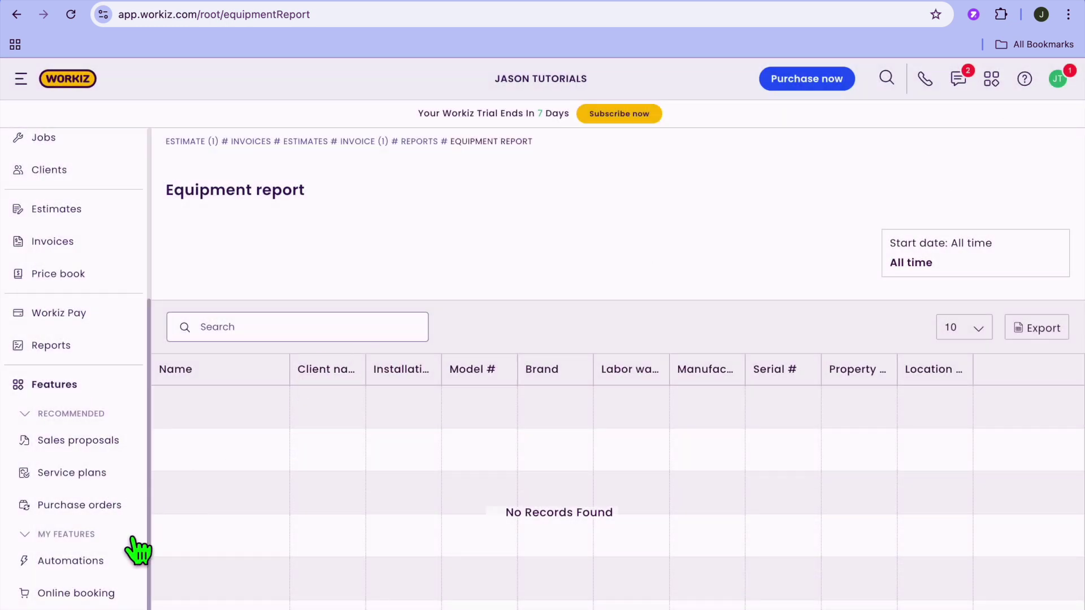
pyautogui.scroll(-1, 135, 548)
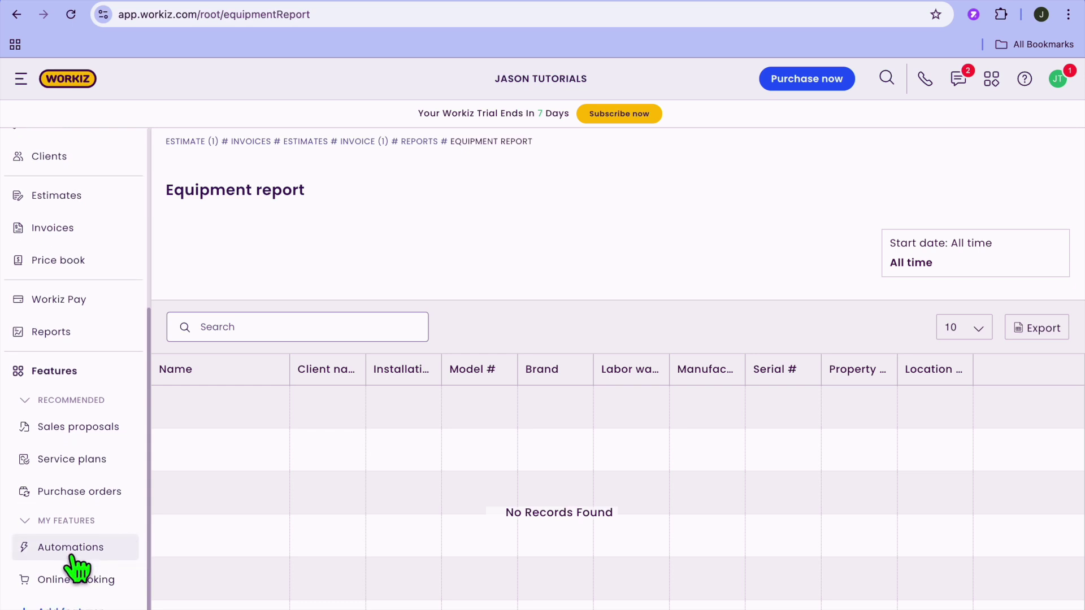
pyautogui.scroll(5, 113, 448)
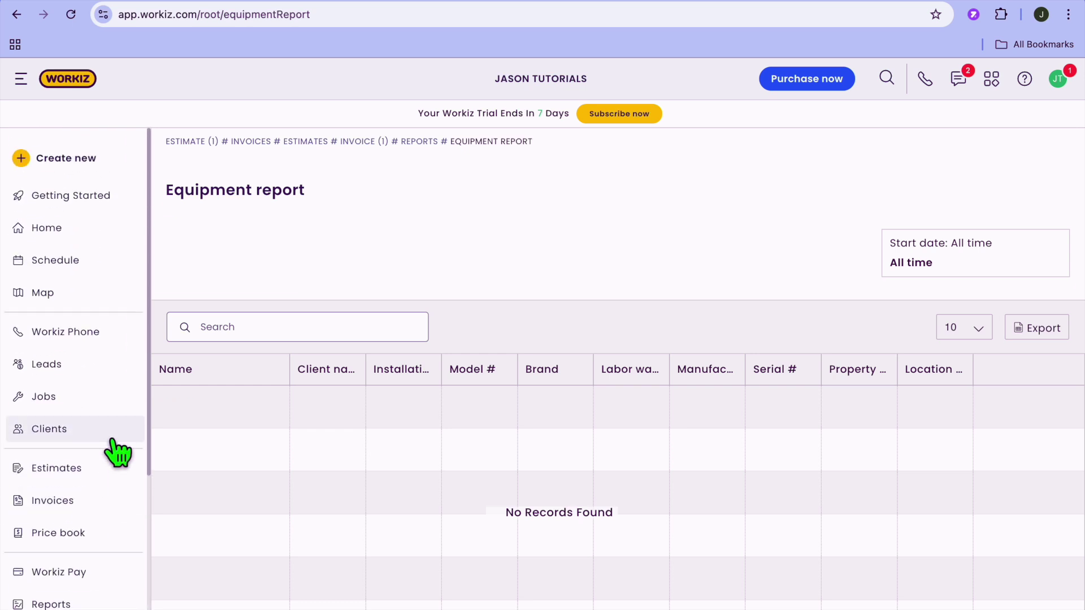
pyautogui.click(87, 269)
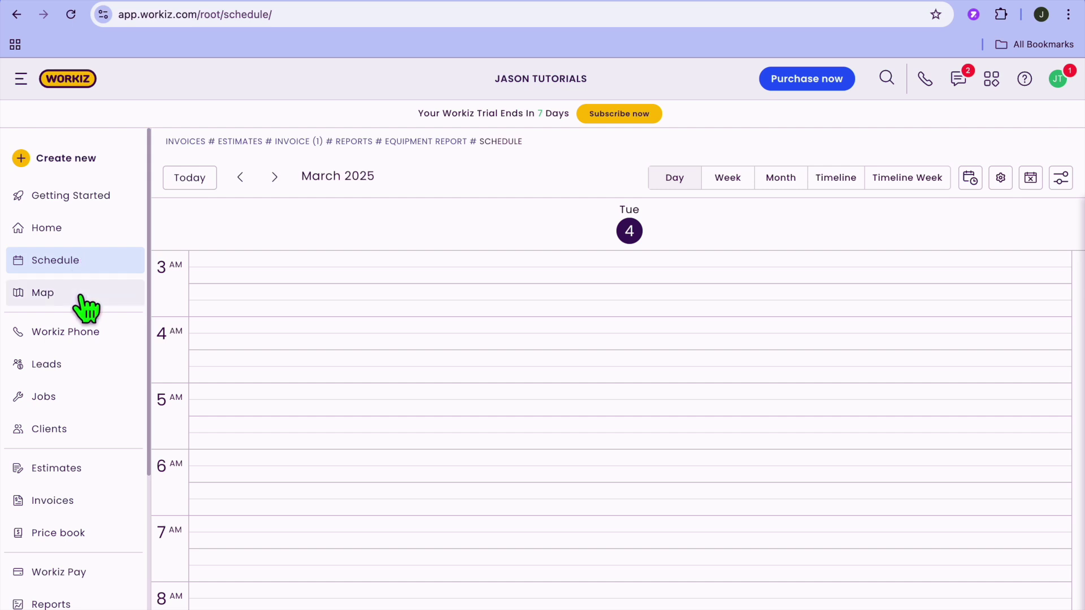
pyautogui.click(28, 170)
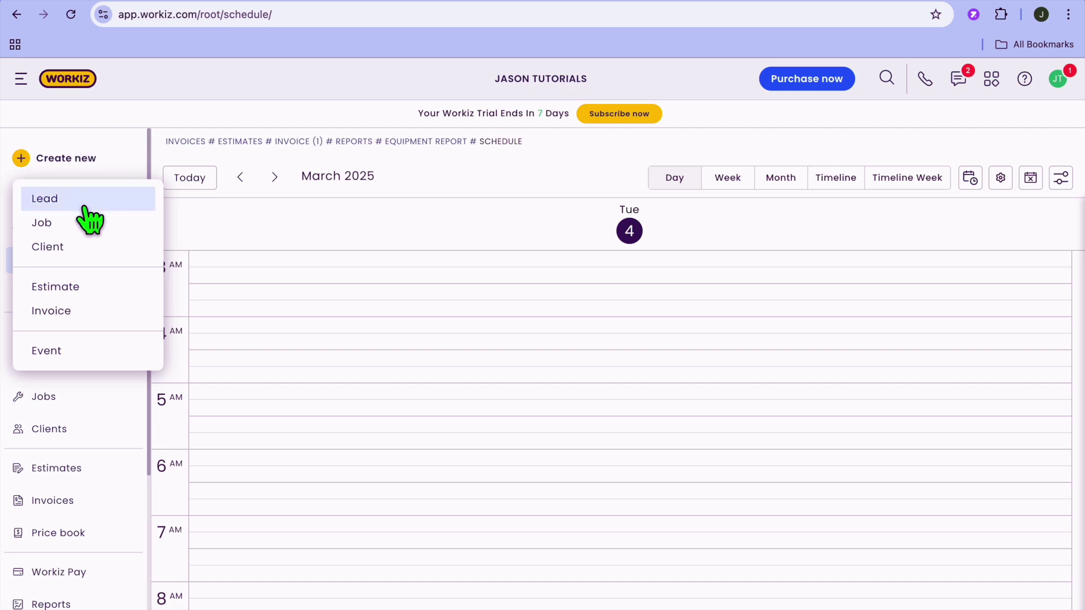
pyautogui.click(75, 353)
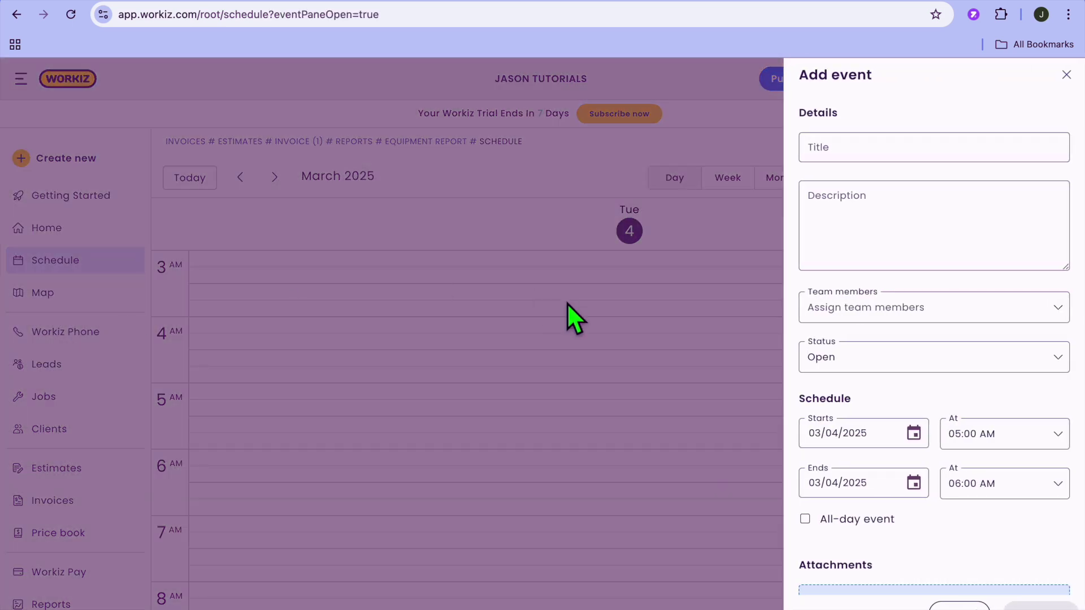
pyautogui.click(880, 209)
pyautogui.click(869, 157)
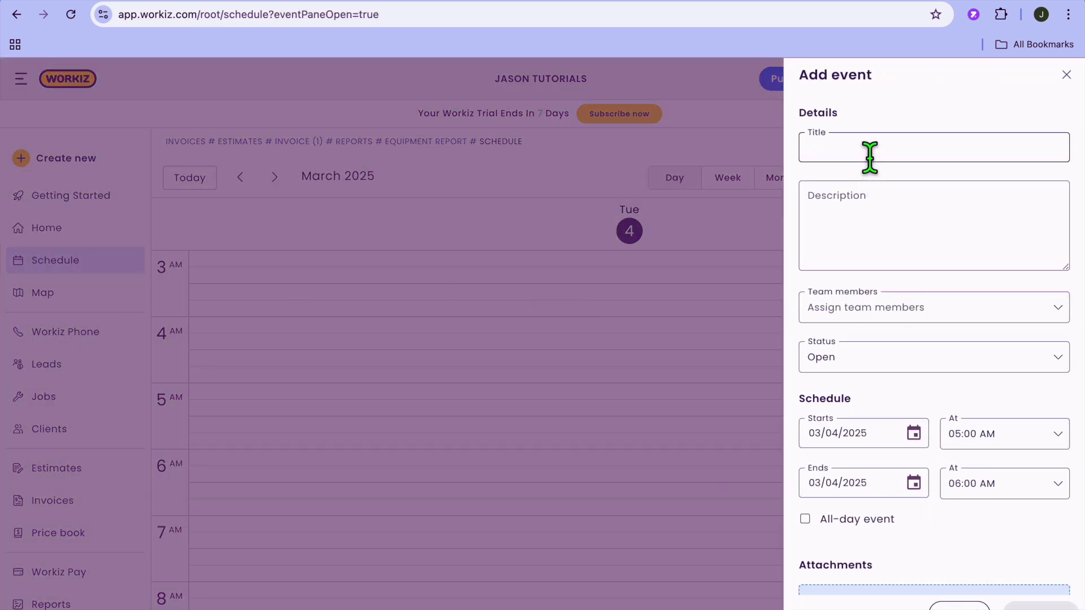
pyautogui.click(877, 242)
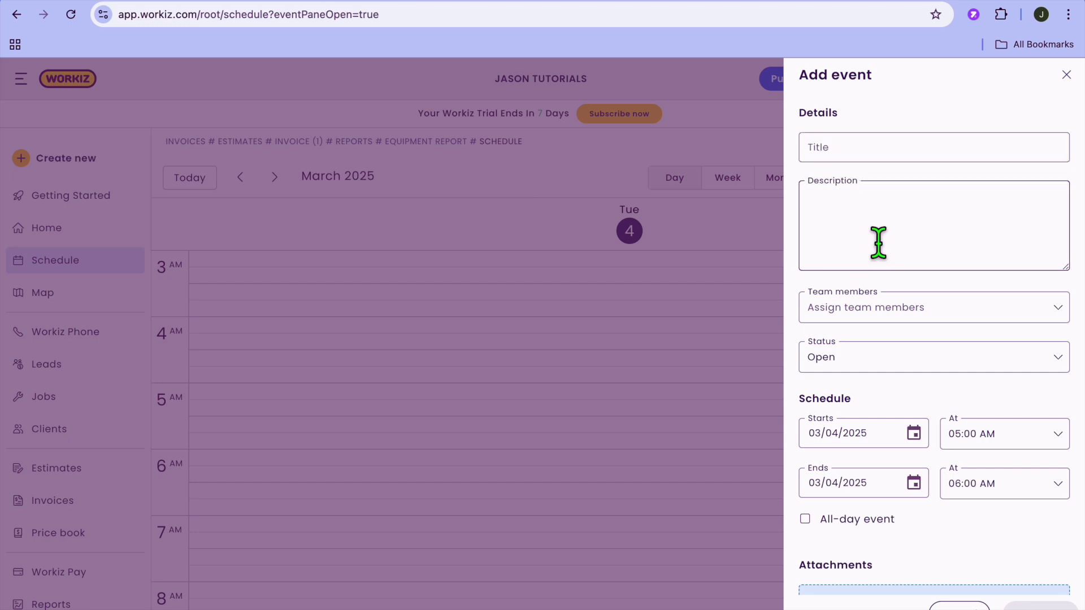
pyautogui.scroll(-2, 879, 240)
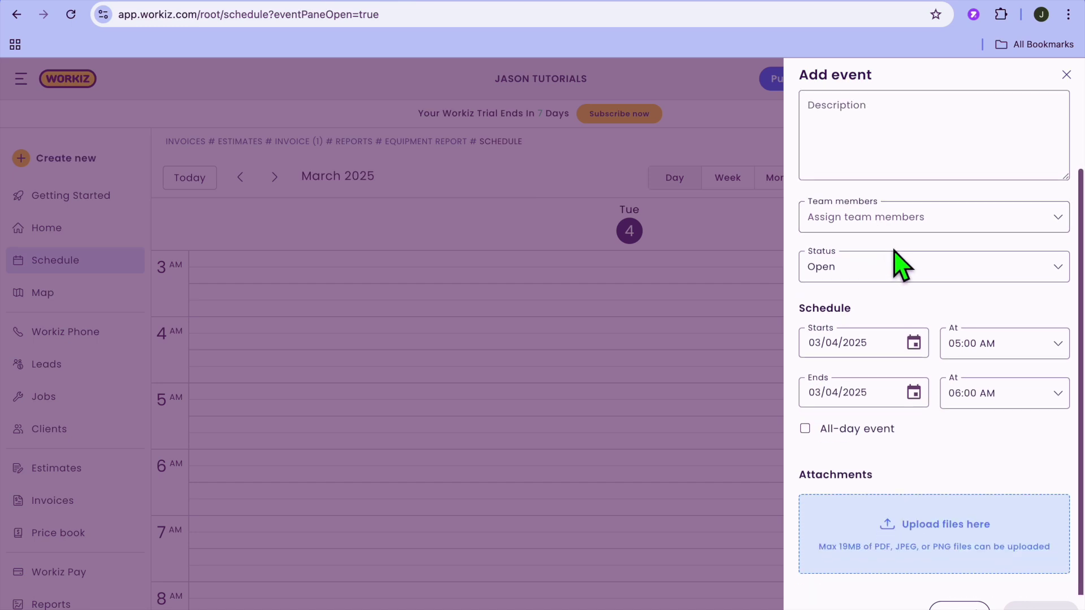
pyautogui.click(885, 221)
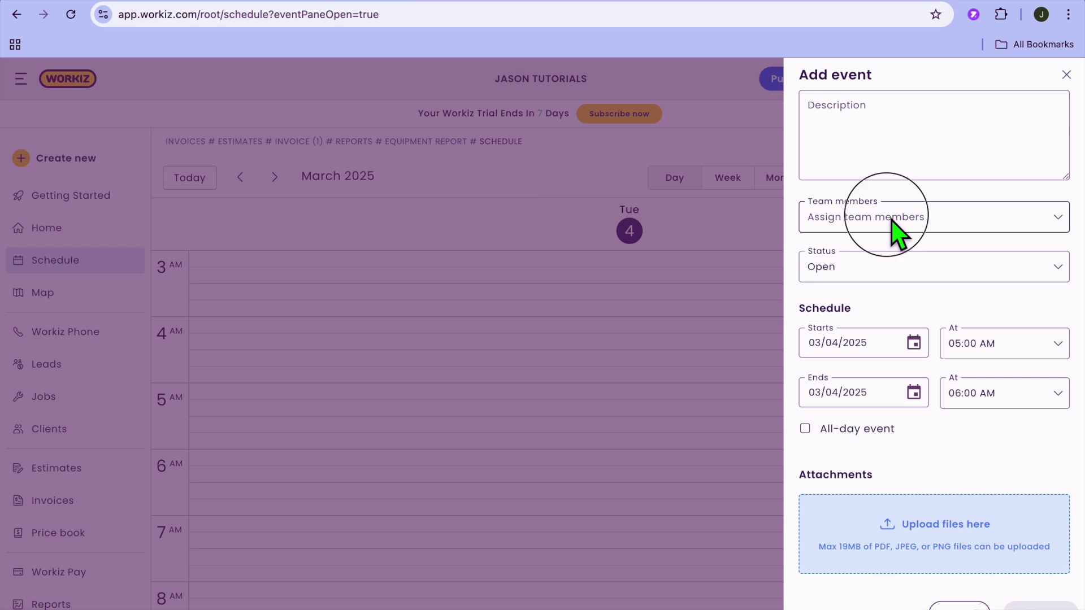
pyautogui.click(892, 221)
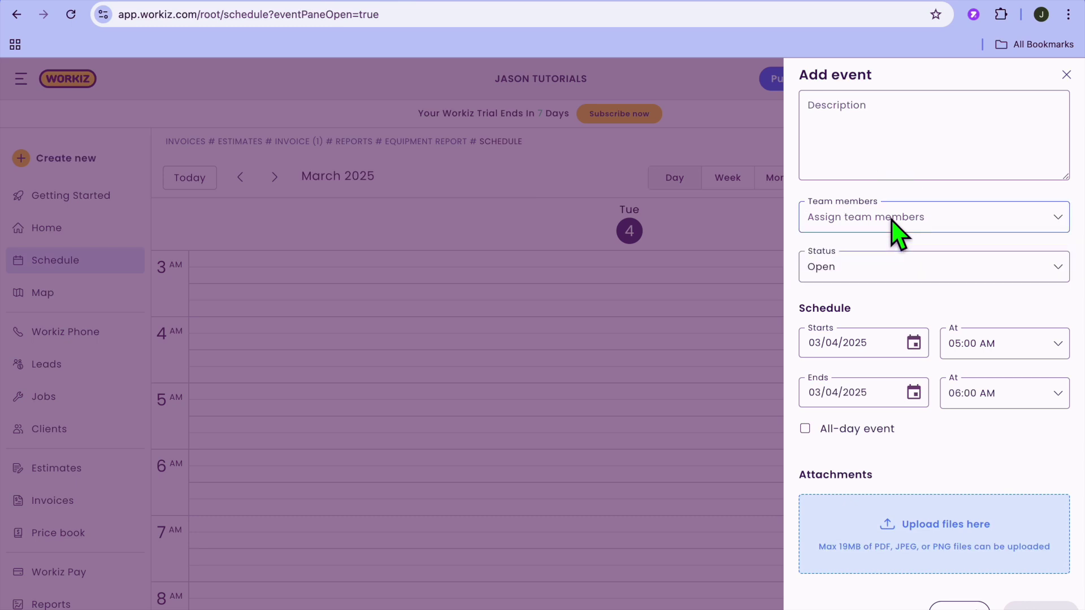
pyautogui.scroll(-1, 897, 232)
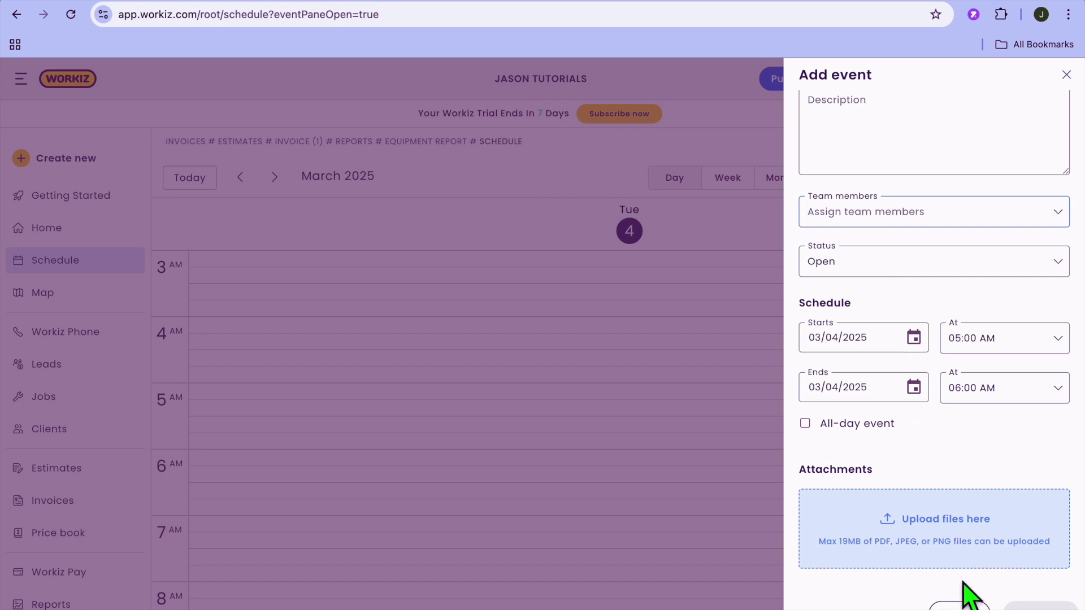
pyautogui.click(959, 606)
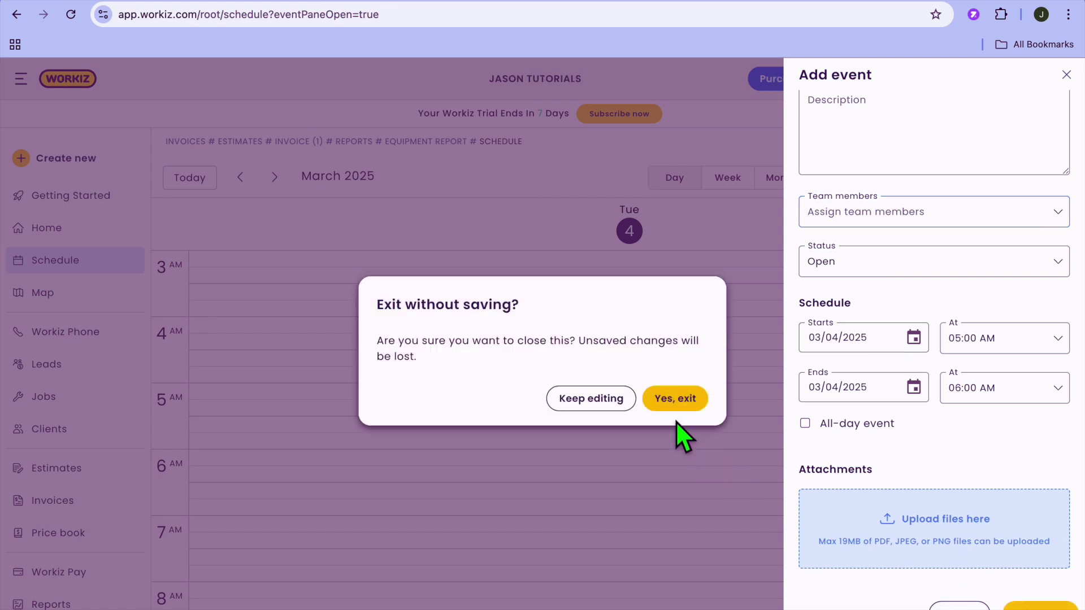
pyautogui.click(673, 401)
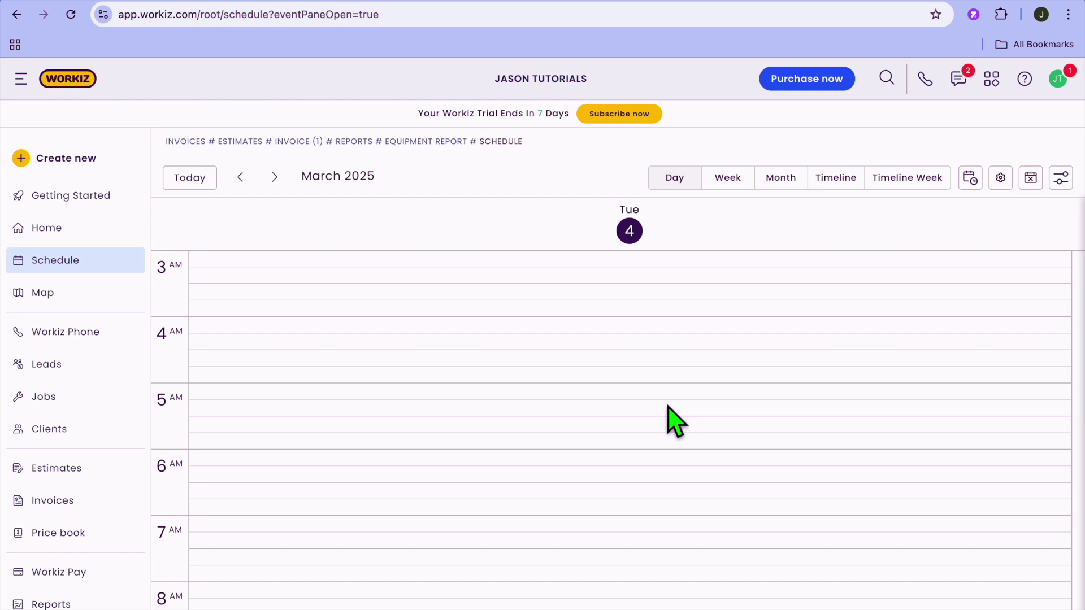